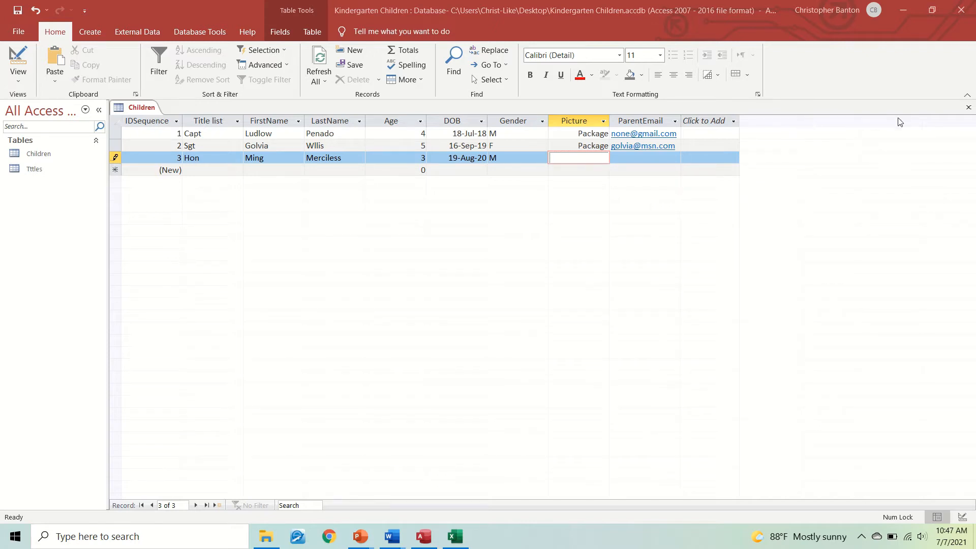
Close the Children table datasheet
click(968, 108)
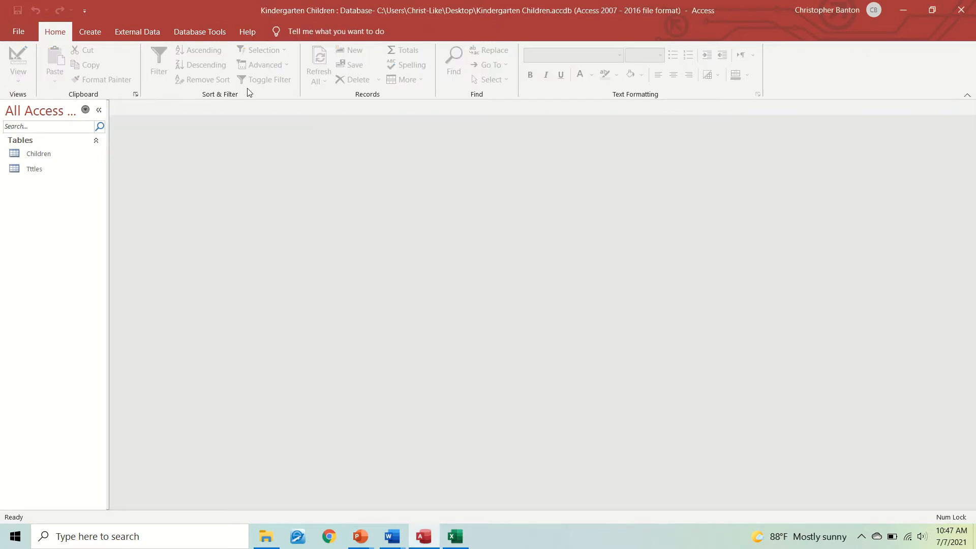
Launch the Form Wizard from the Create tab, with the Children table offered as source
click(91, 33)
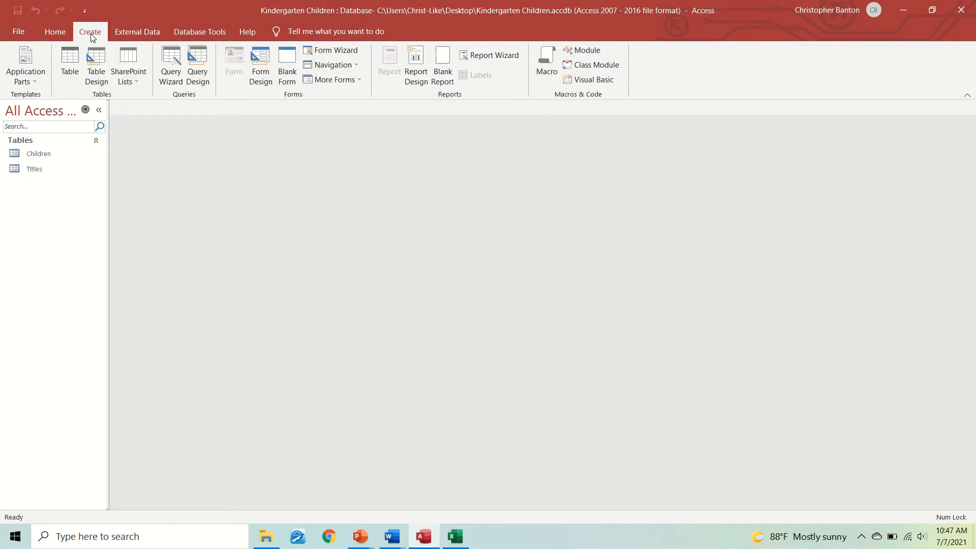
click(337, 53)
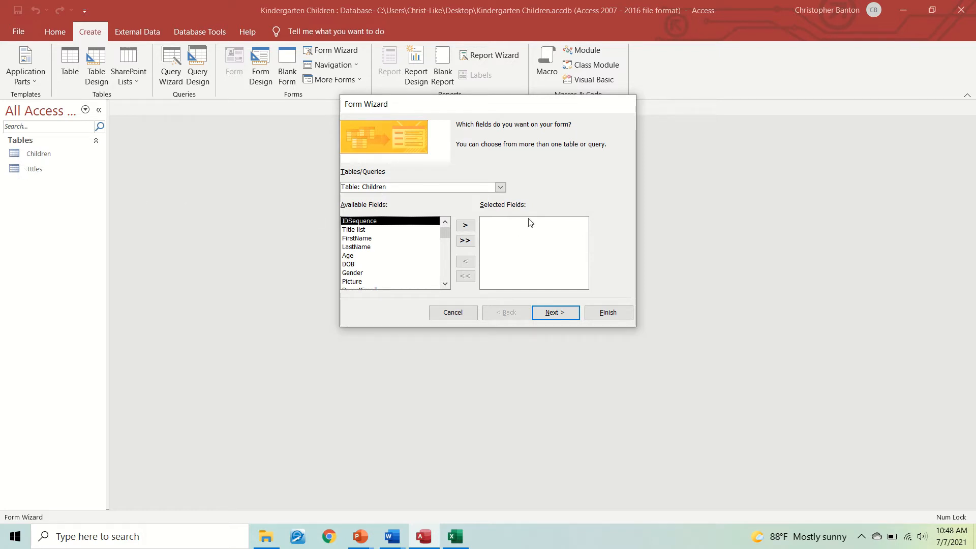
Keep Children as the form's source table and add all of its fields
click(500, 187)
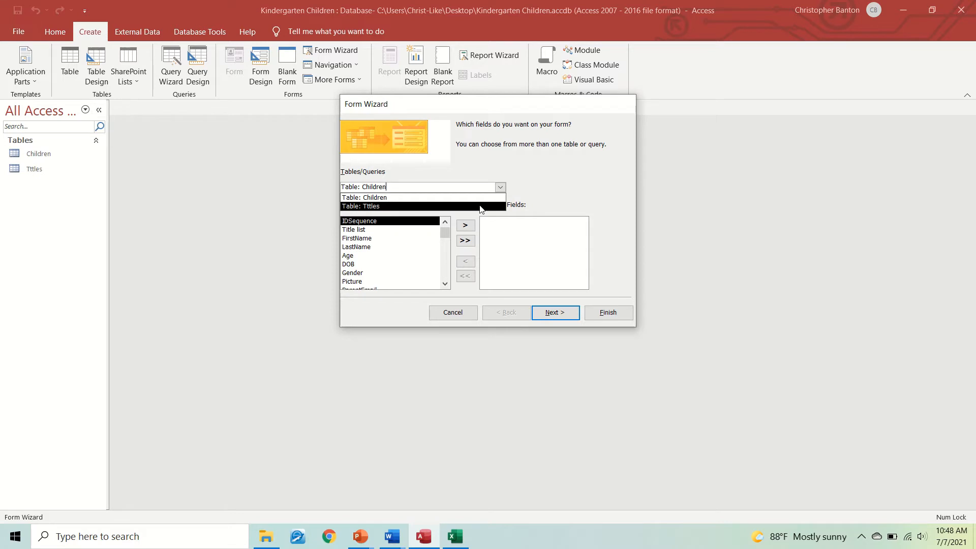
click(500, 172)
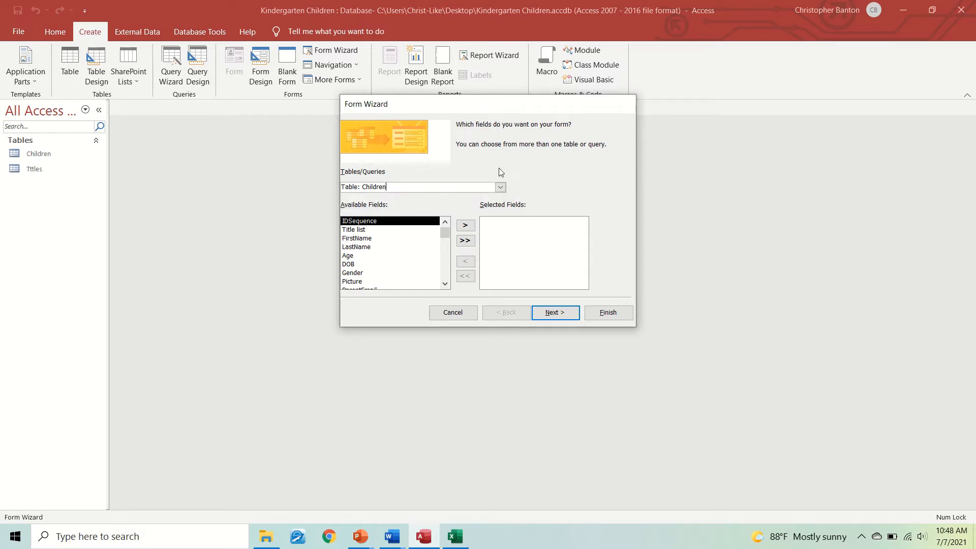
click(465, 226)
click(466, 226)
click(466, 226)
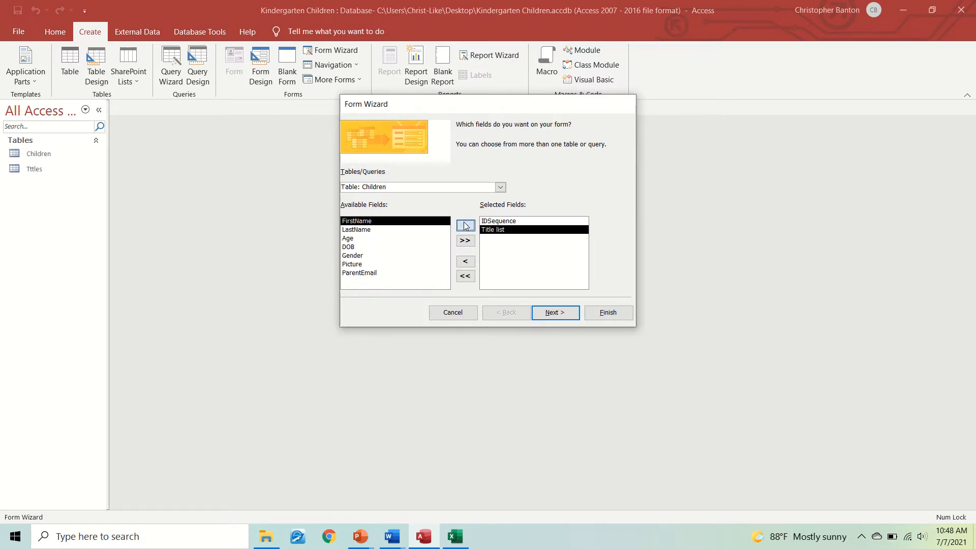
click(466, 226)
click(466, 226)
click(466, 225)
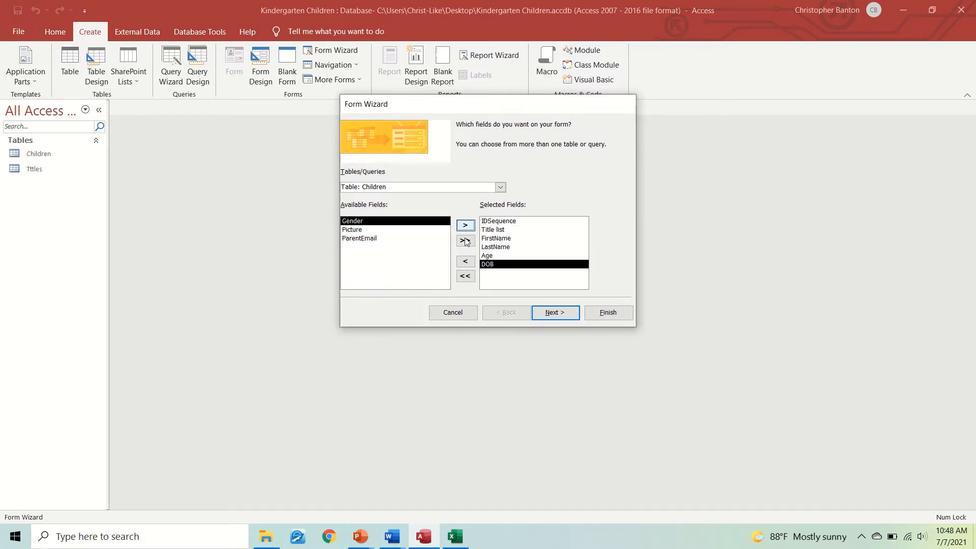
click(471, 276)
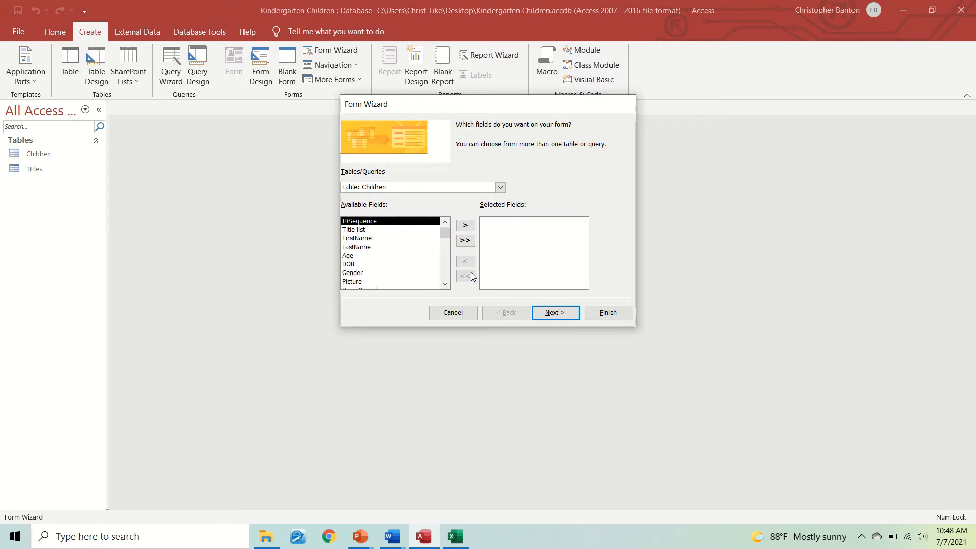
click(465, 242)
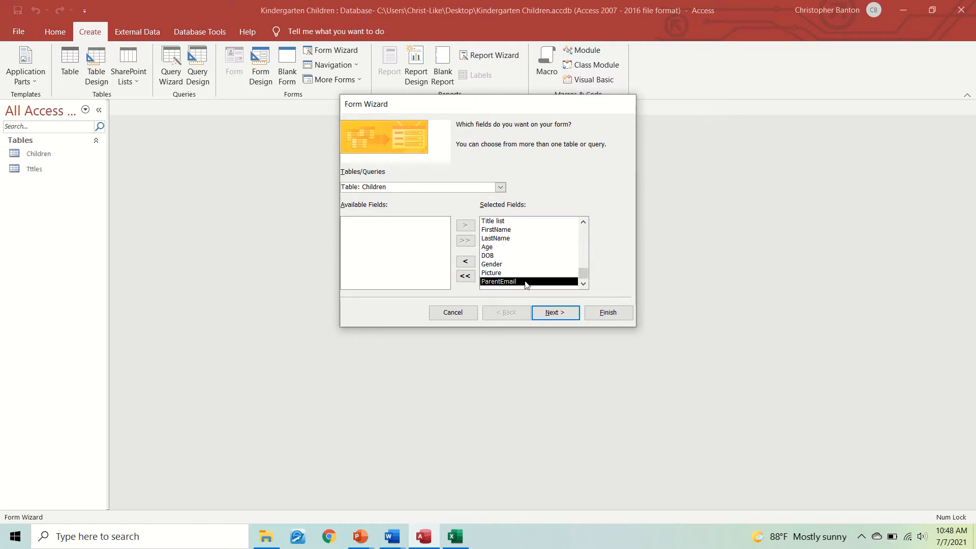
Keep the columnar layout, title the form 'Children Form', and finish
click(543, 313)
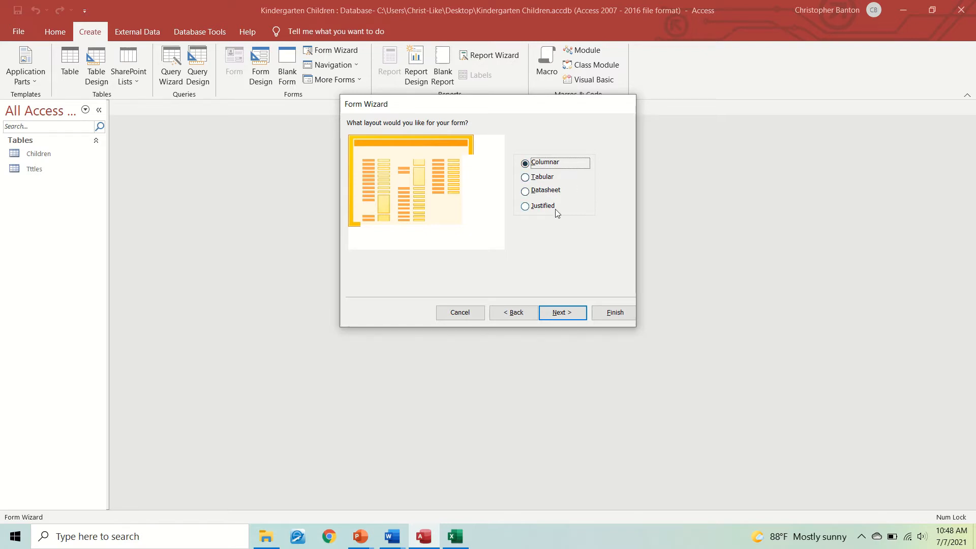
click(556, 312)
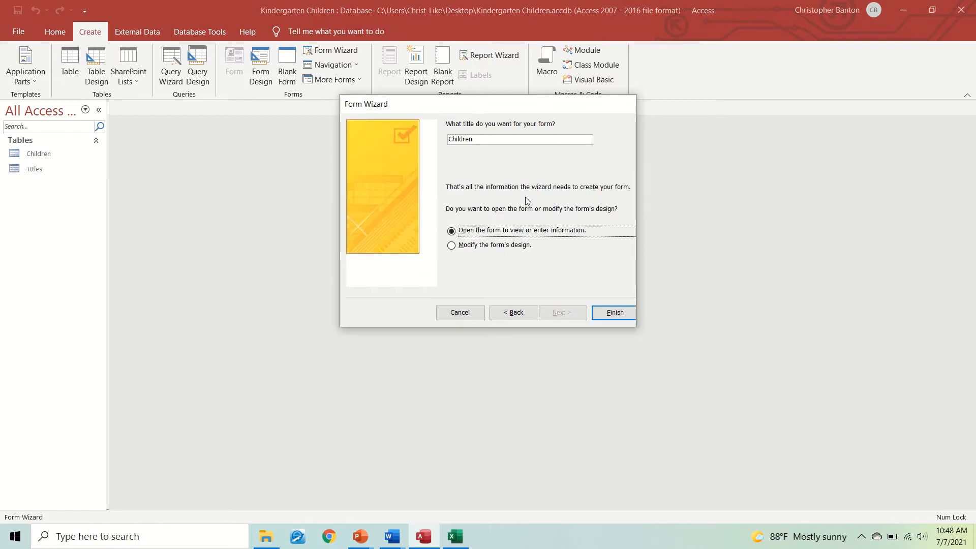
click(505, 140)
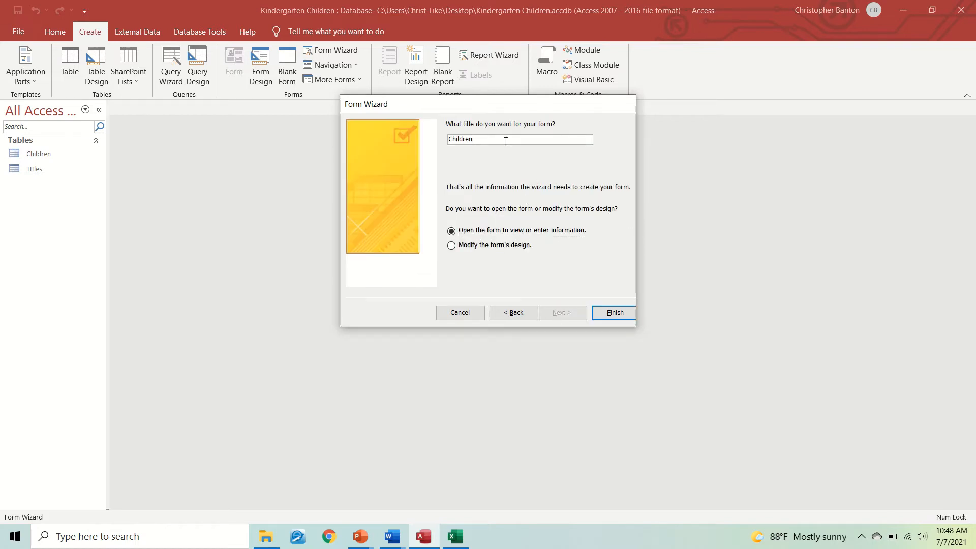
text(Form)
click(614, 311)
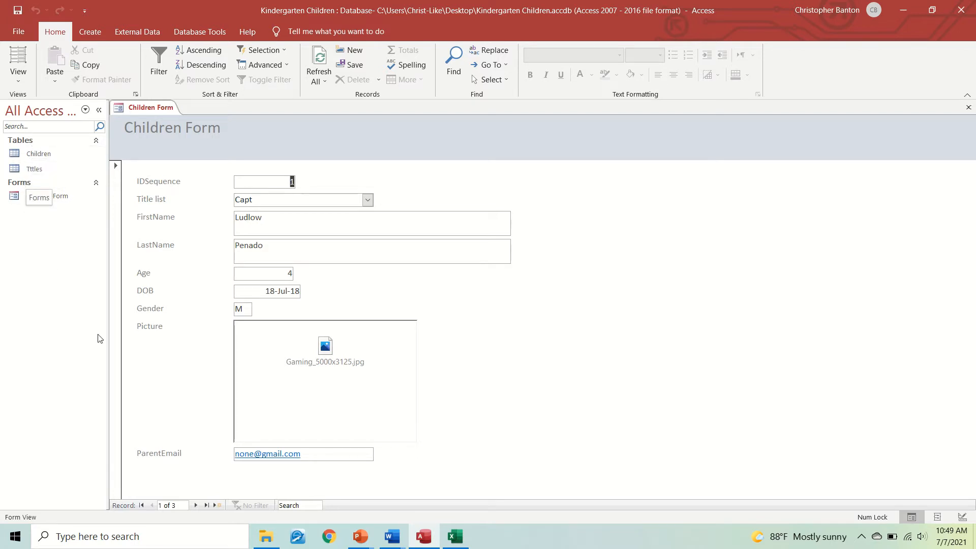
Browse records 1–3 forward and back, then move to a blank record 4
click(195, 506)
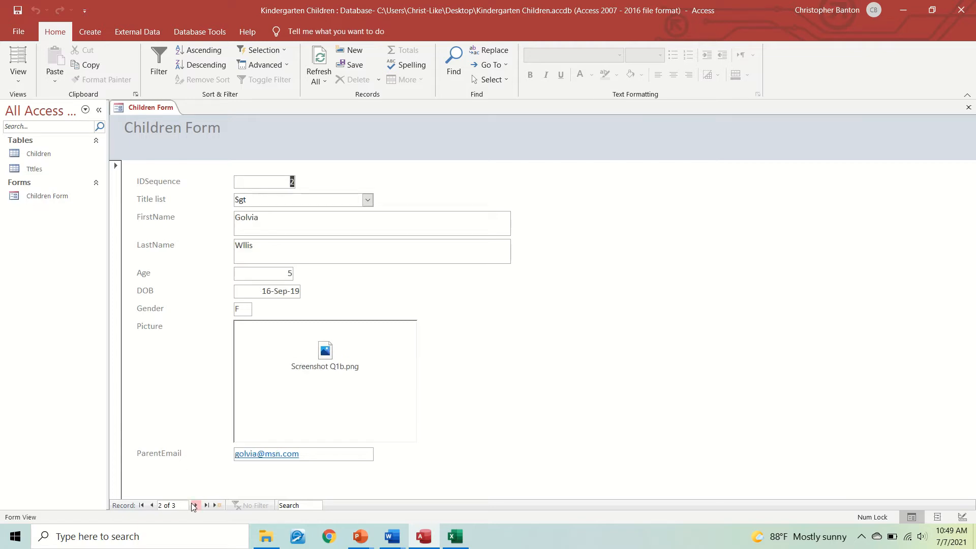
click(195, 505)
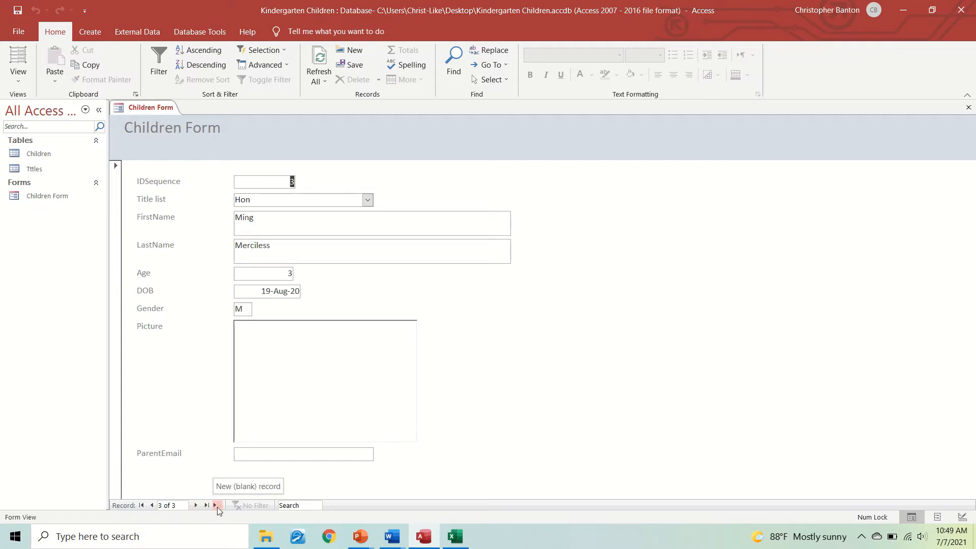
click(153, 505)
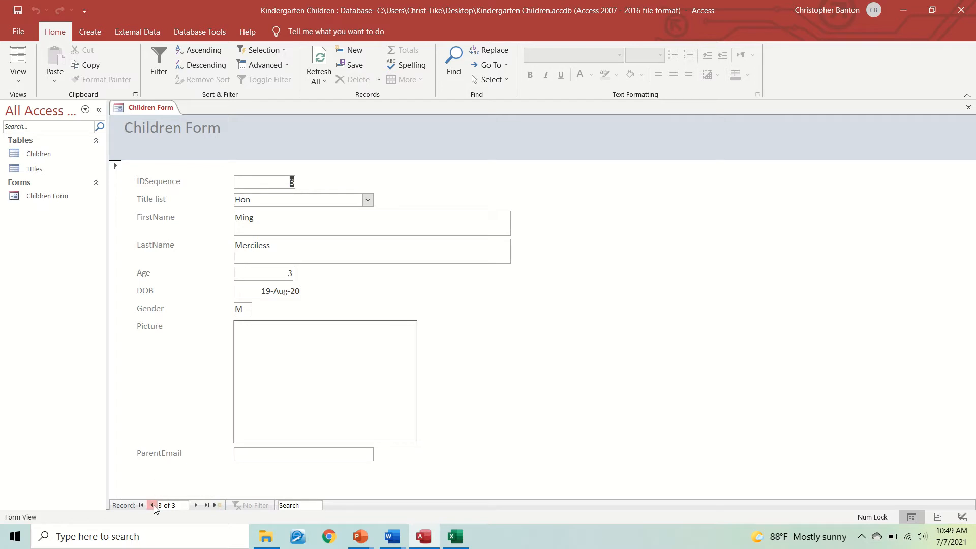
click(154, 505)
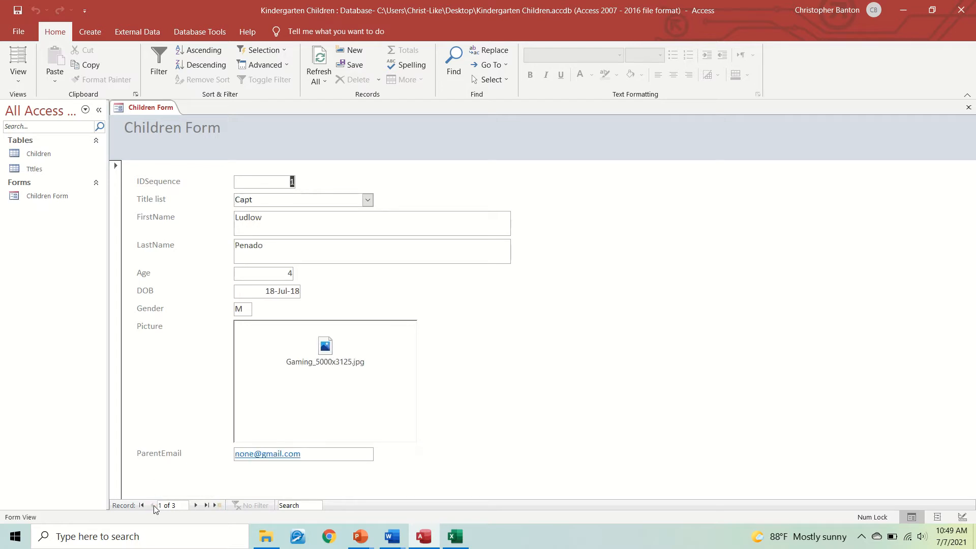
click(196, 506)
click(196, 505)
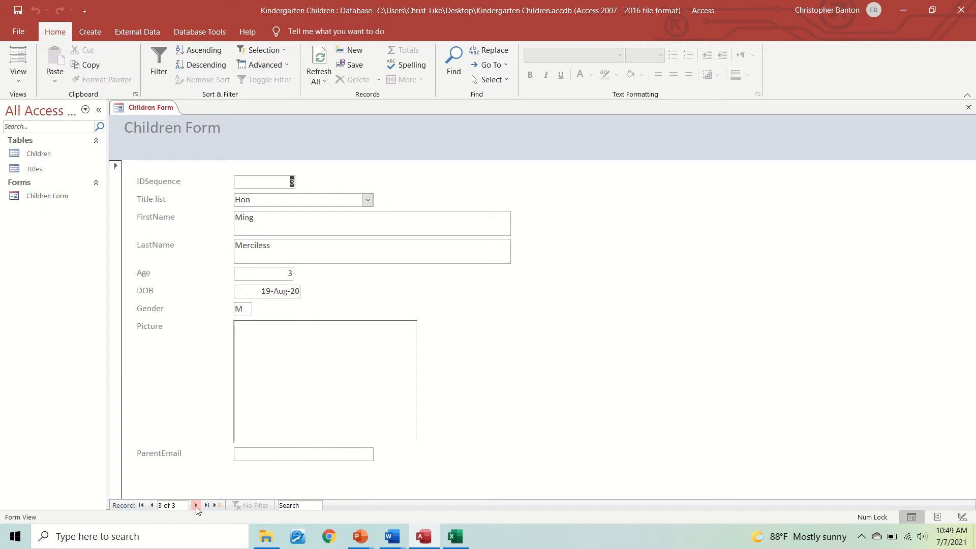
click(196, 506)
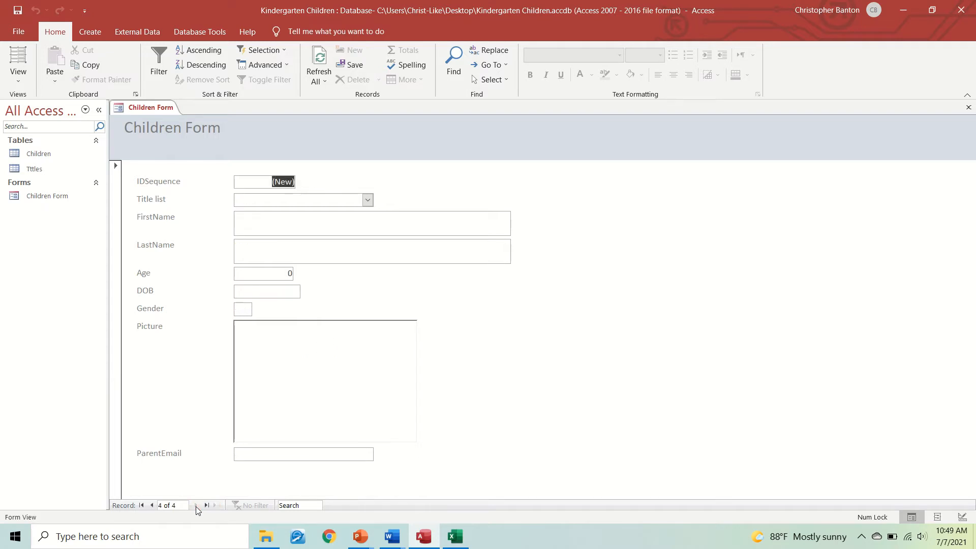
Set record 4's title to Dr and enter the child's first name
click(293, 202)
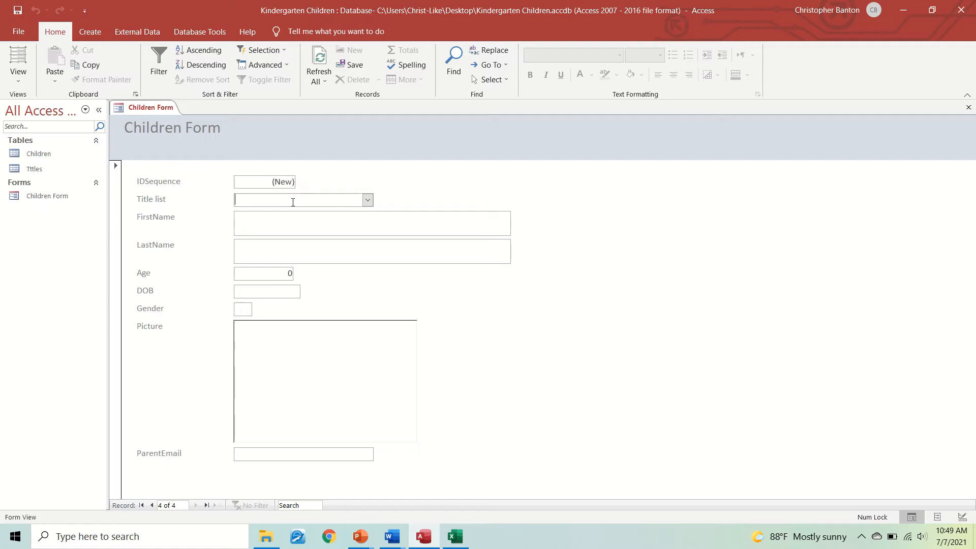
click(368, 202)
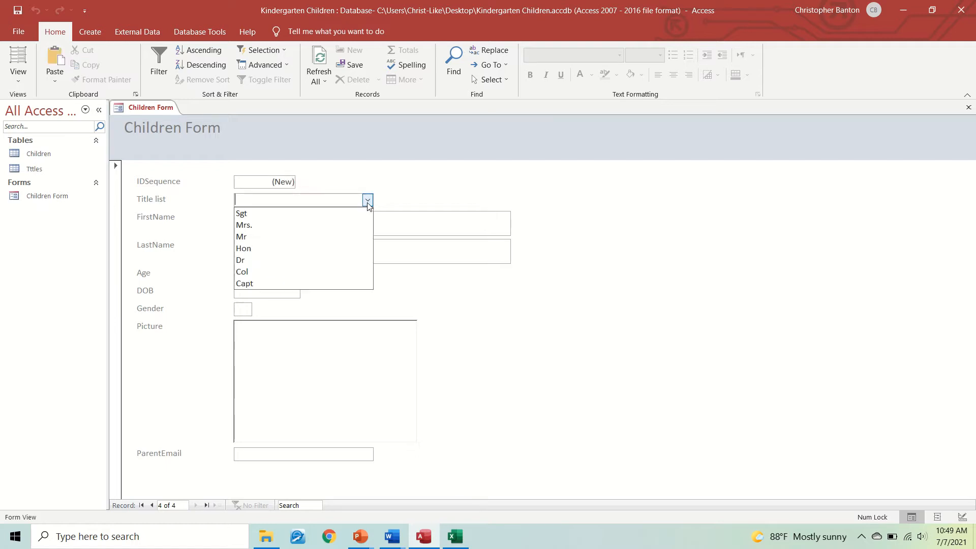
click(303, 261)
click(302, 224)
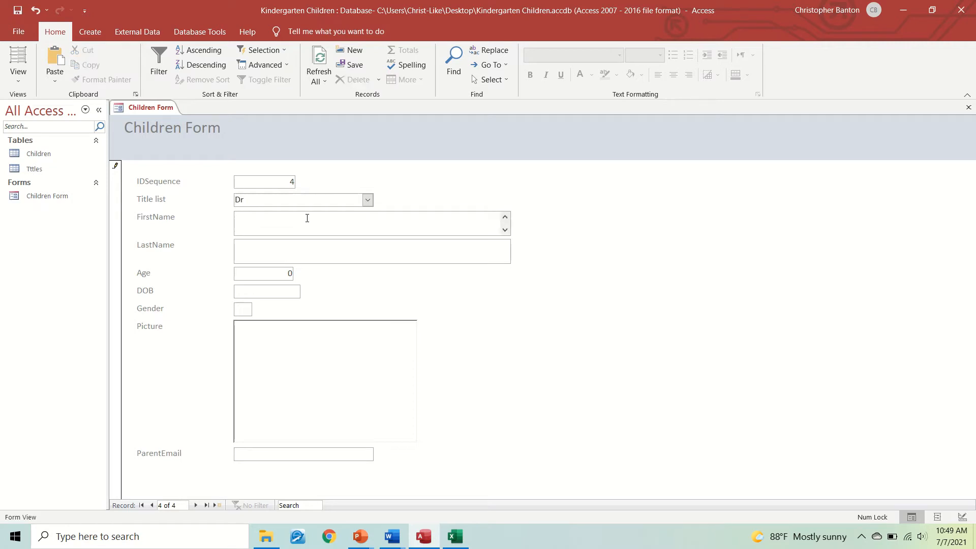
Enter the child's last name and age 2 for record 4
key(Tab)
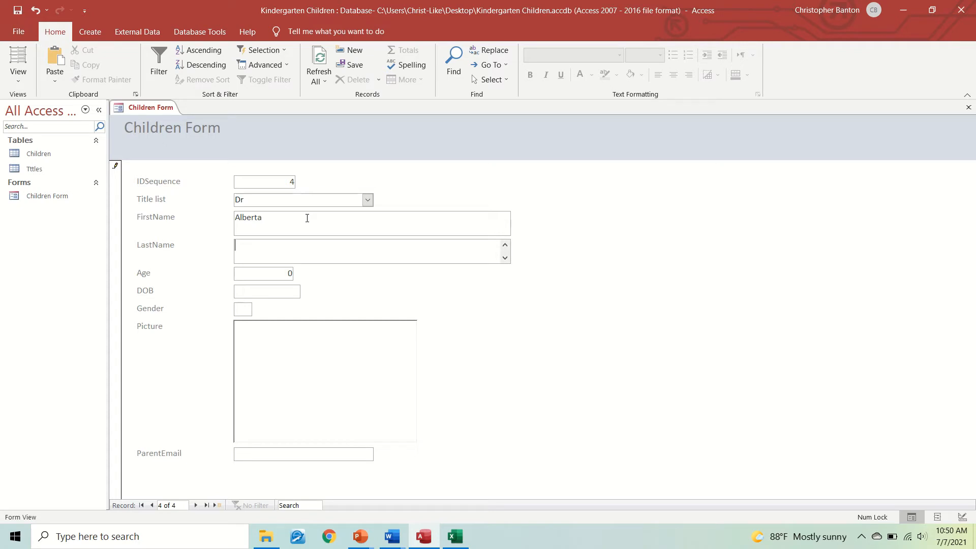
text(H)
text(e)
key(BackSpace)
key(Tab)
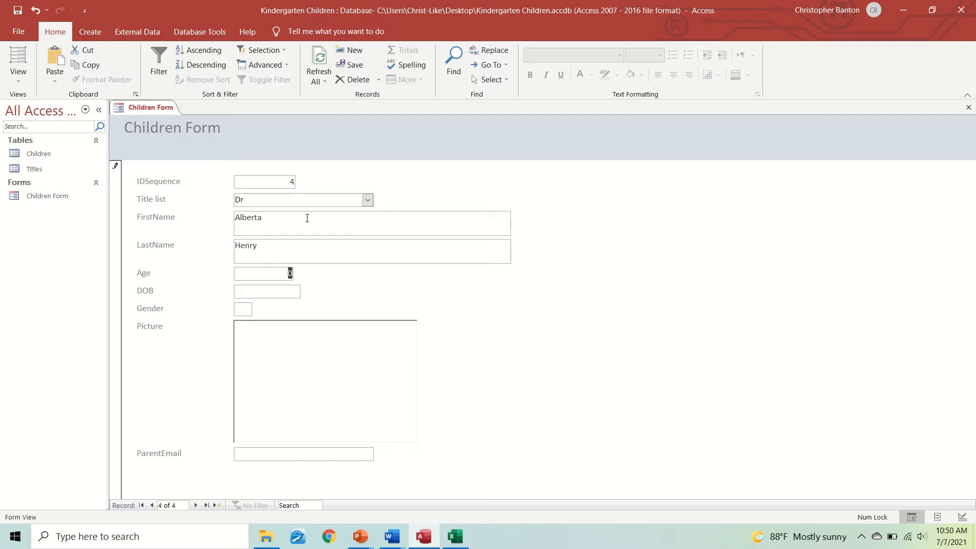
text(2)
key(Tab)
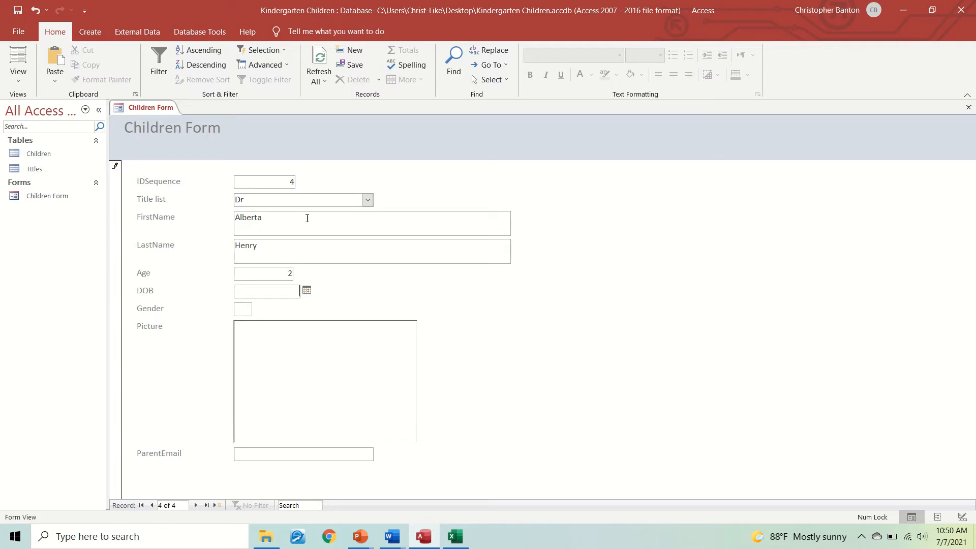
Set record 4's date of birth to 28-Feb-21 using the date picker
click(307, 291)
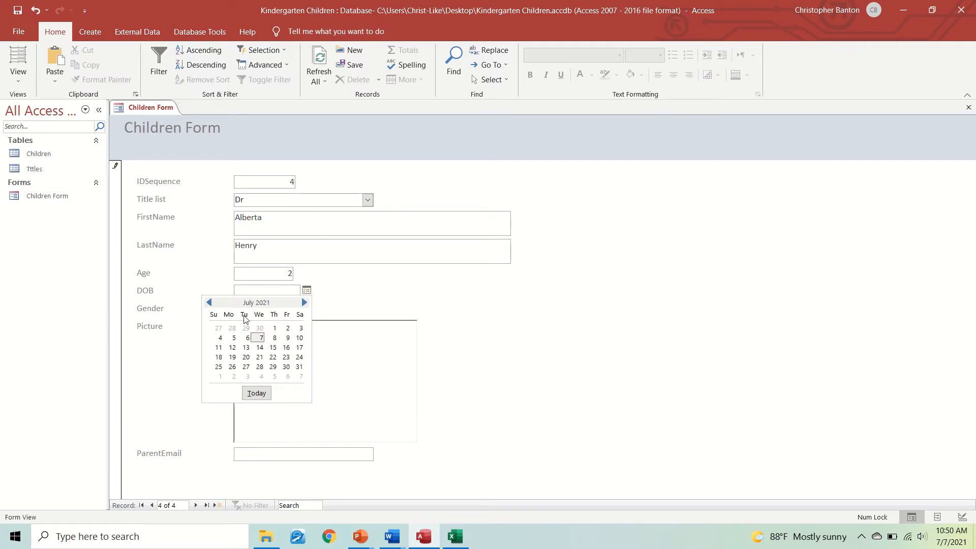
click(209, 304)
click(209, 304)
click(209, 304)
click(210, 303)
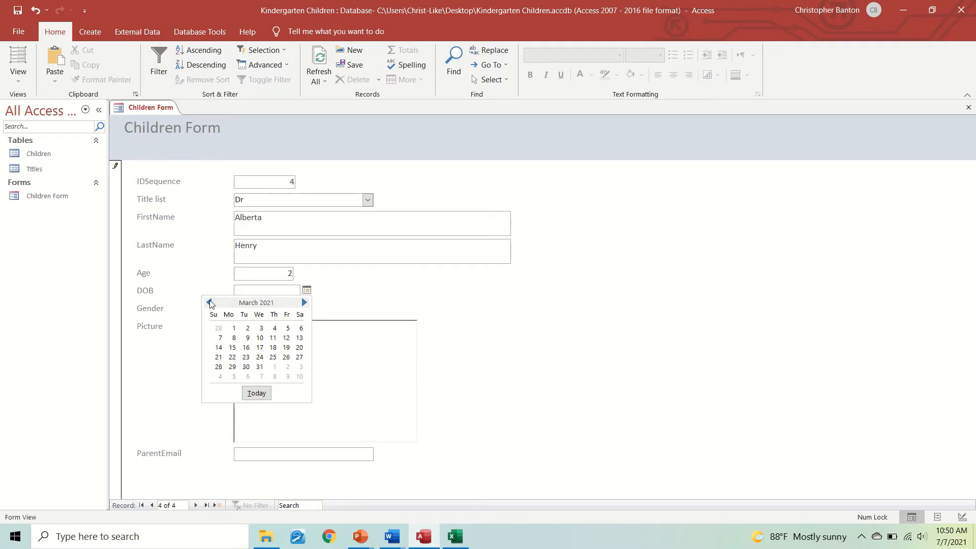
click(210, 303)
click(219, 367)
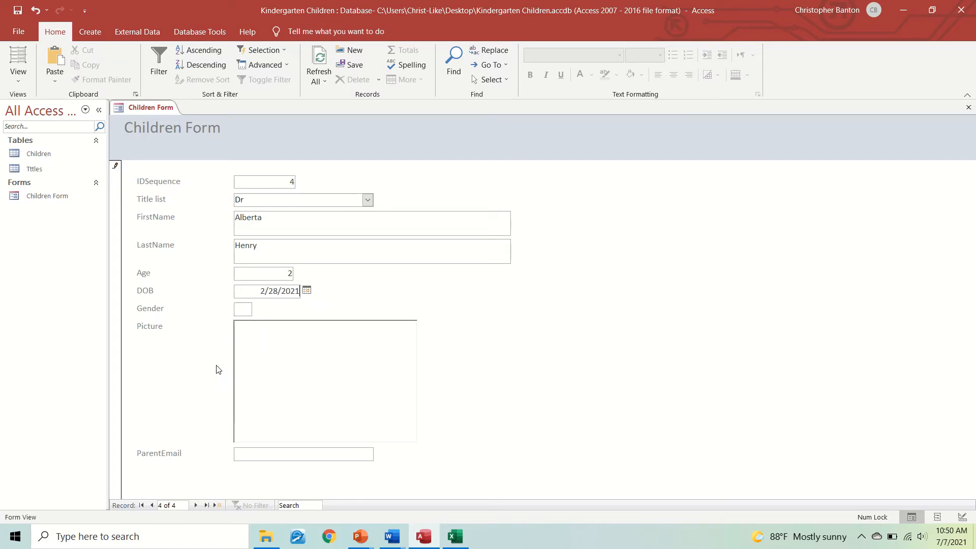
Set Gender to F and dismiss the empty Picture object message
click(243, 311)
text(F)
key(Tab)
double_click(315, 388)
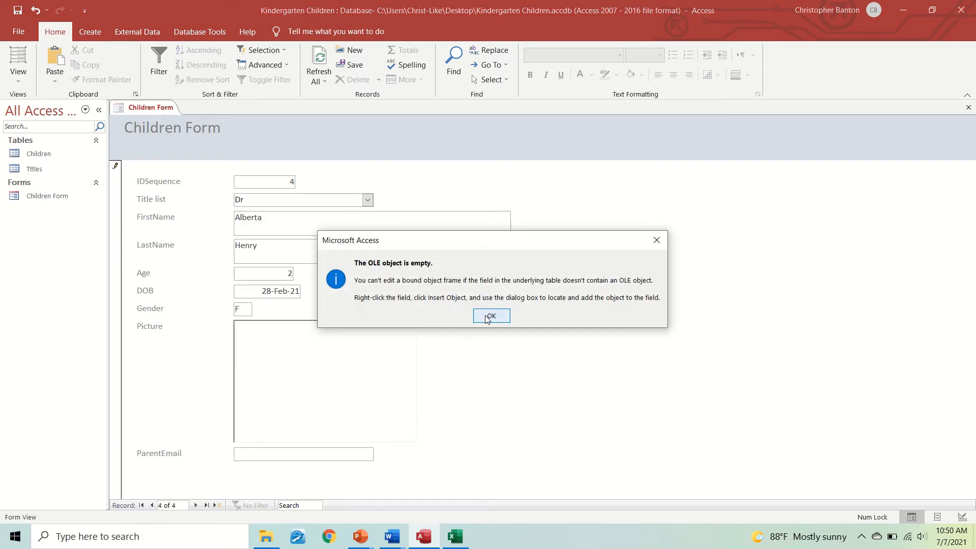
click(489, 317)
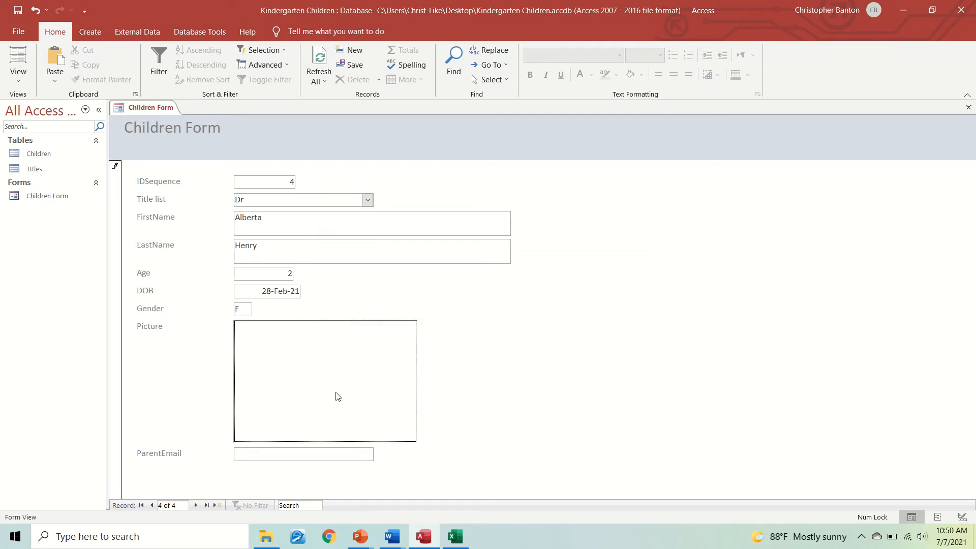
Insert Screenshot Q1f 4.png from file as record 4's Picture object
right_click(336, 395)
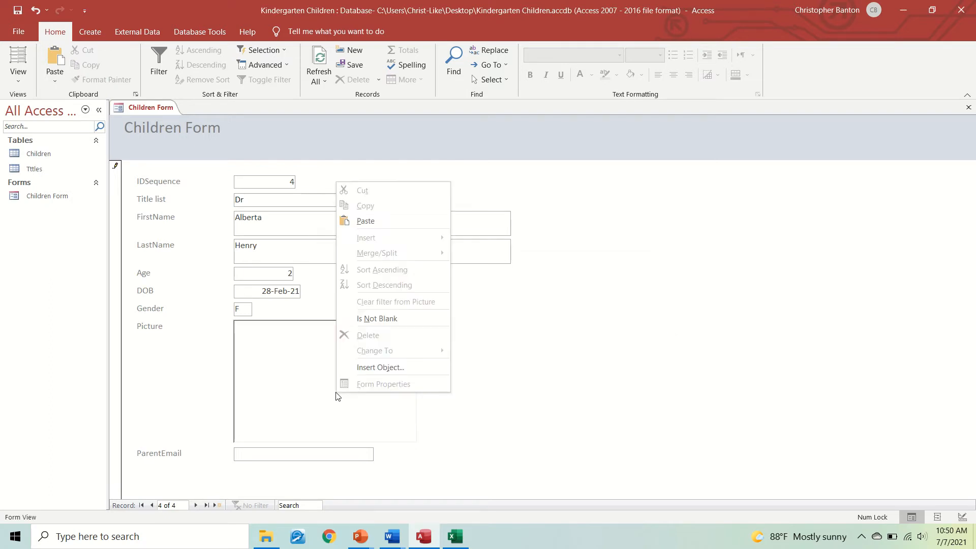
click(370, 367)
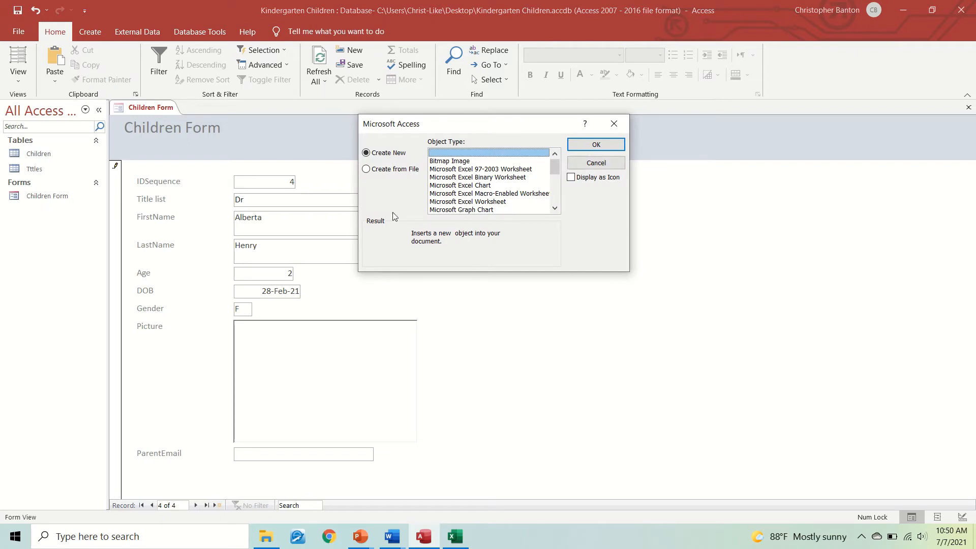
click(412, 168)
click(464, 171)
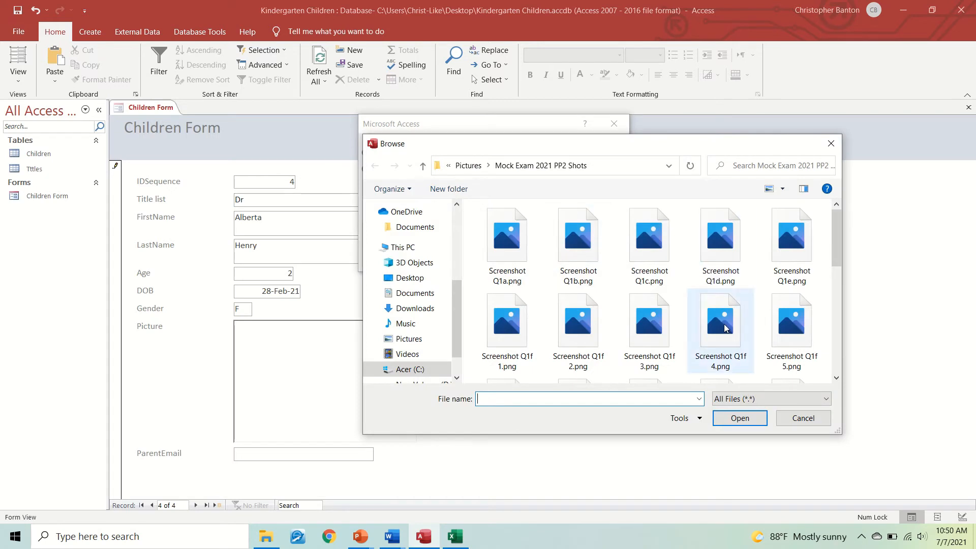
double_click(726, 328)
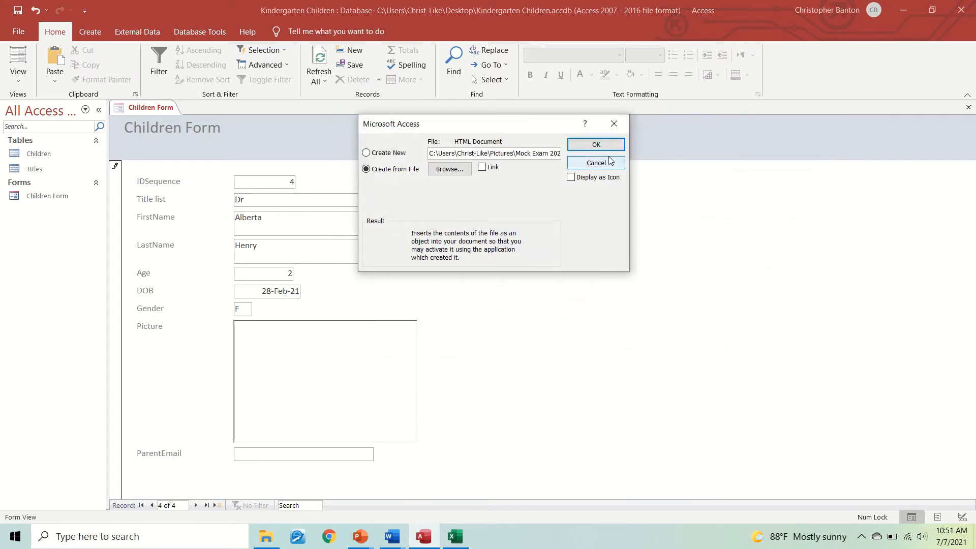
click(608, 148)
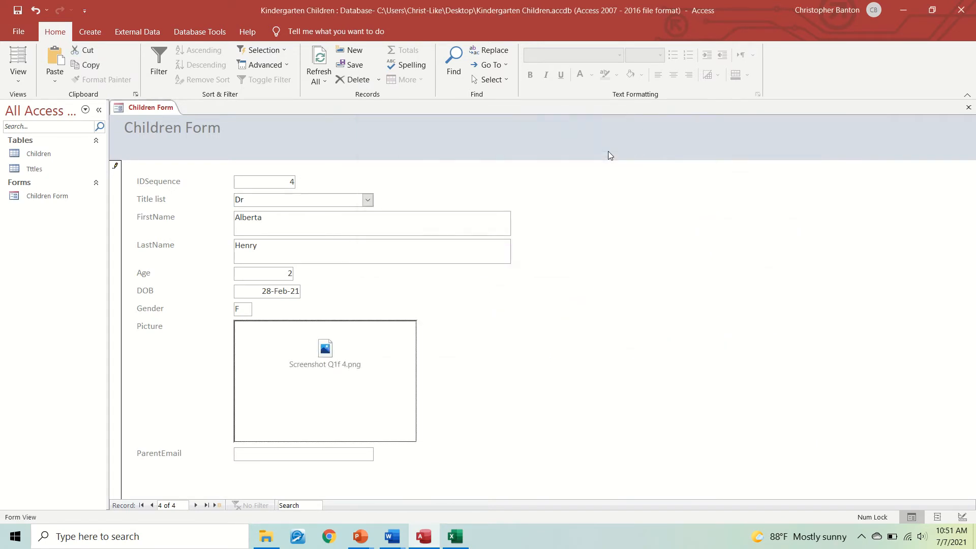
Preview the embedded picture in Photos, then close the viewer
double_click(349, 366)
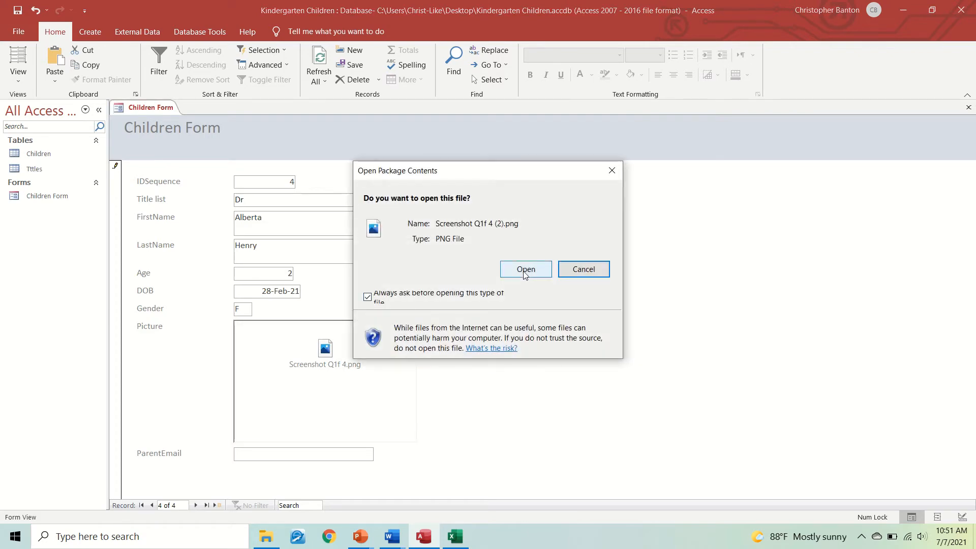
click(525, 275)
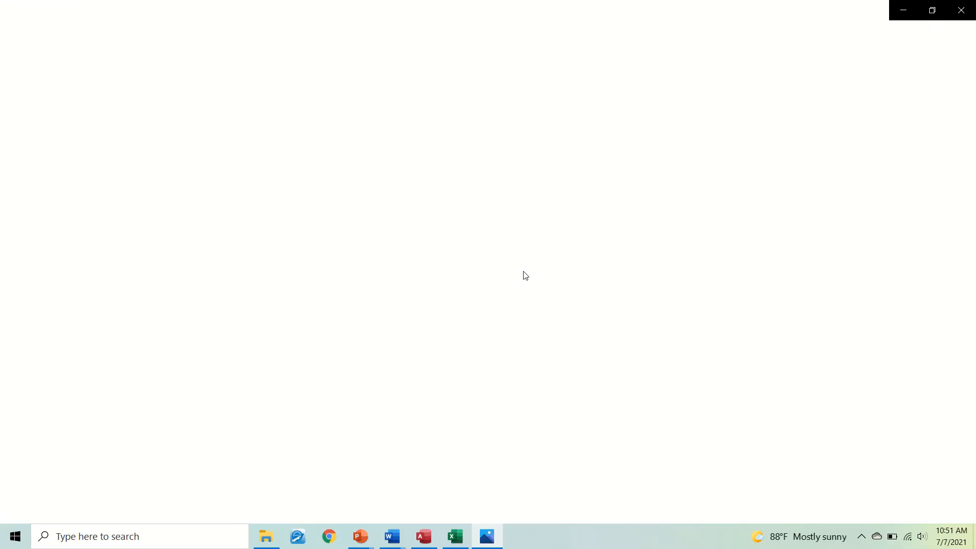
click(960, 12)
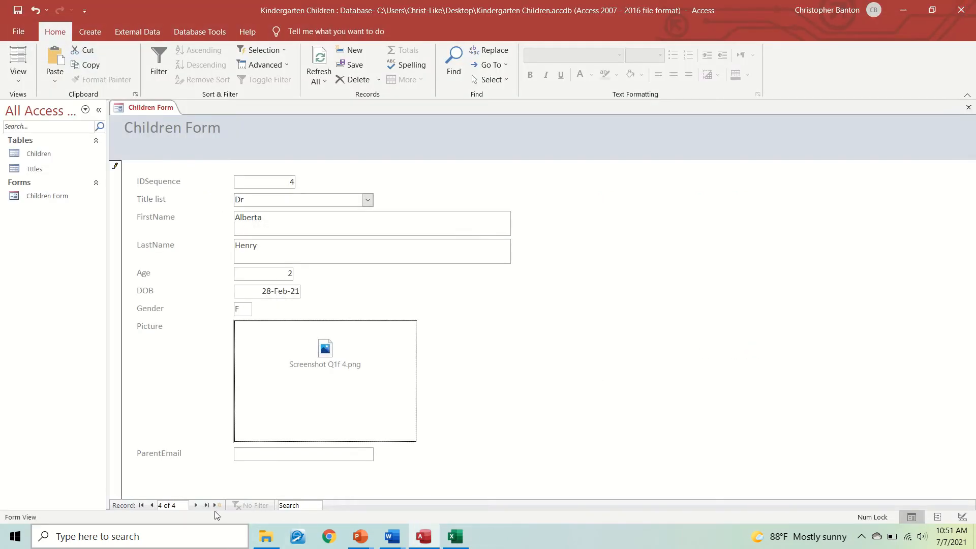
Enter the parent's e-mail address for record 4 and start blank record 5
click(276, 453)
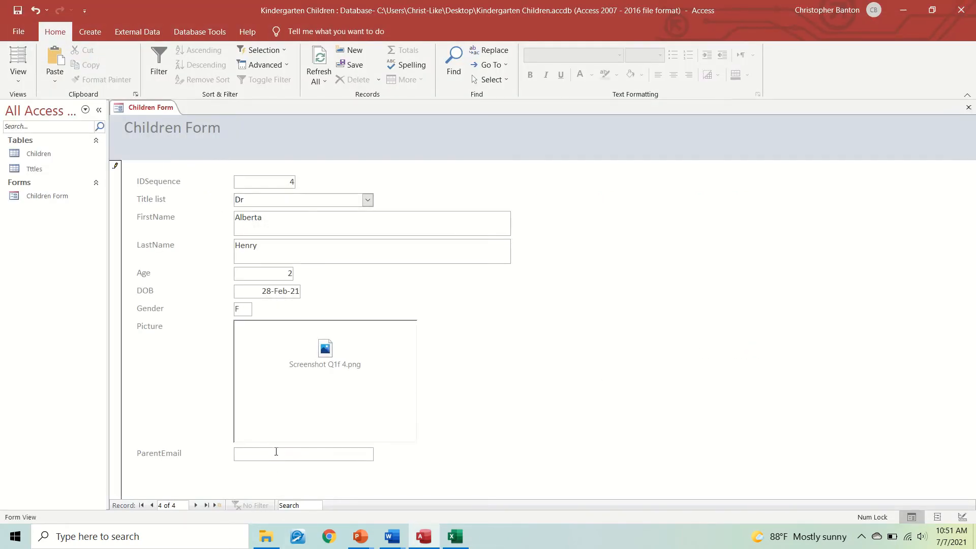
click(217, 507)
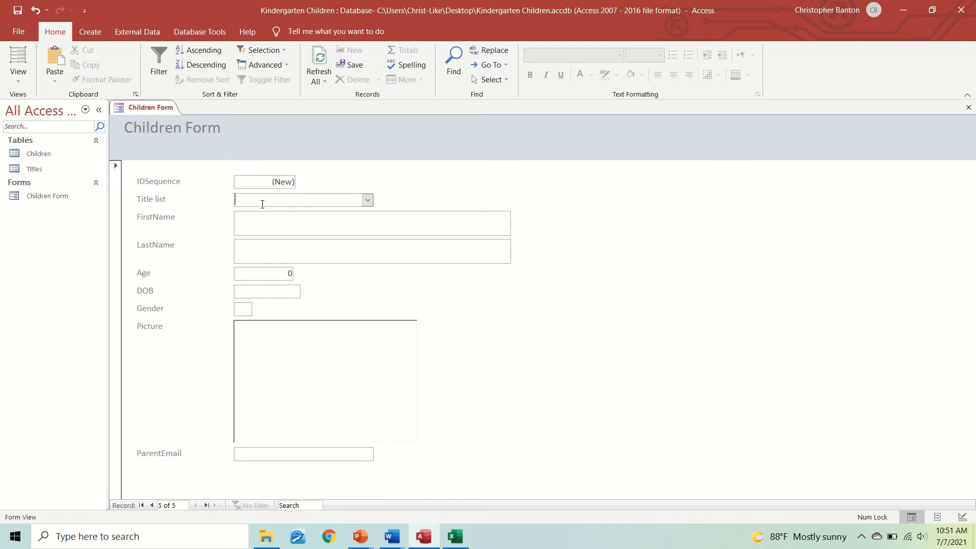
Choose Mrs. as record 5's title from the Title list
text(Mrs)
key(BackSpace)
key(BackSpace)
key(BackSpace)
click(367, 202)
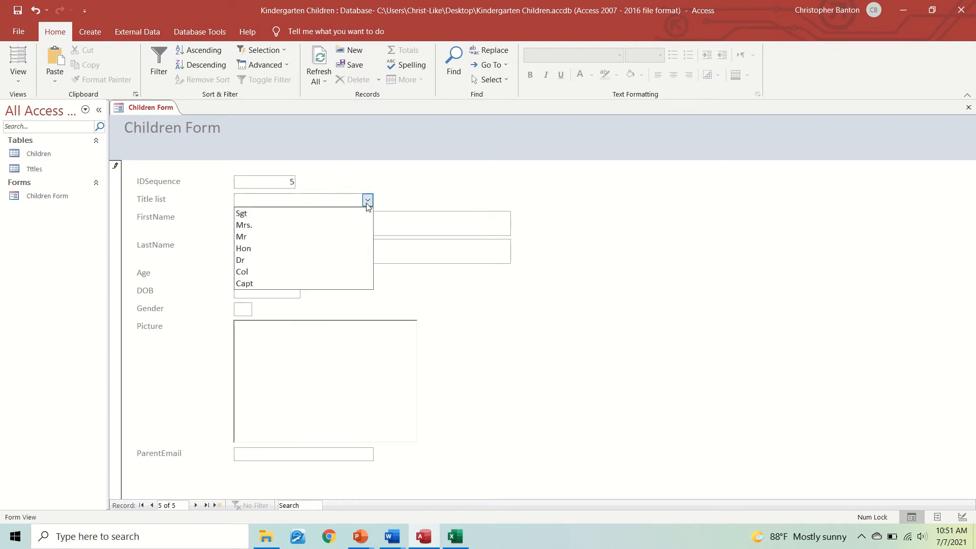
click(322, 230)
Enter record 5's first name, last name, and age 3
click(320, 224)
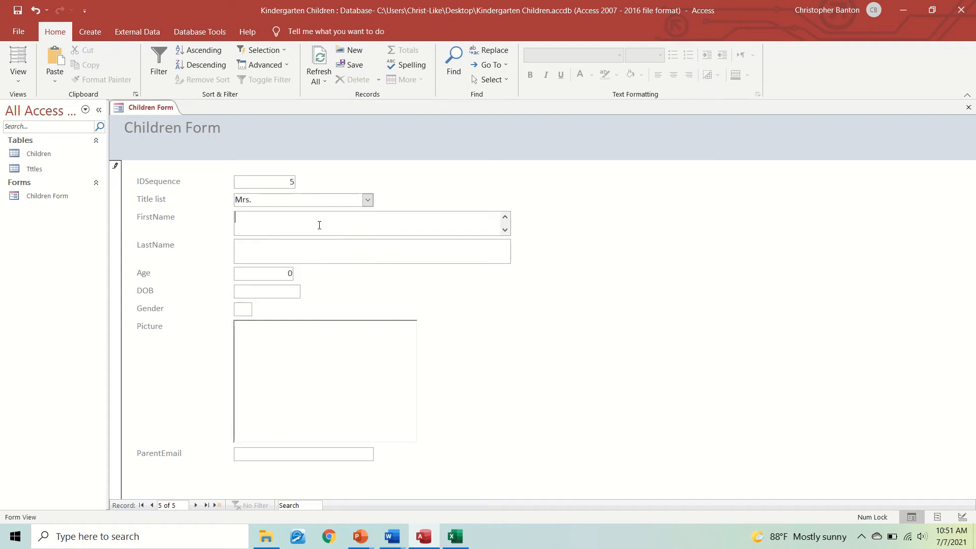
text(Thomas)
key(Tab)
text(Edi)
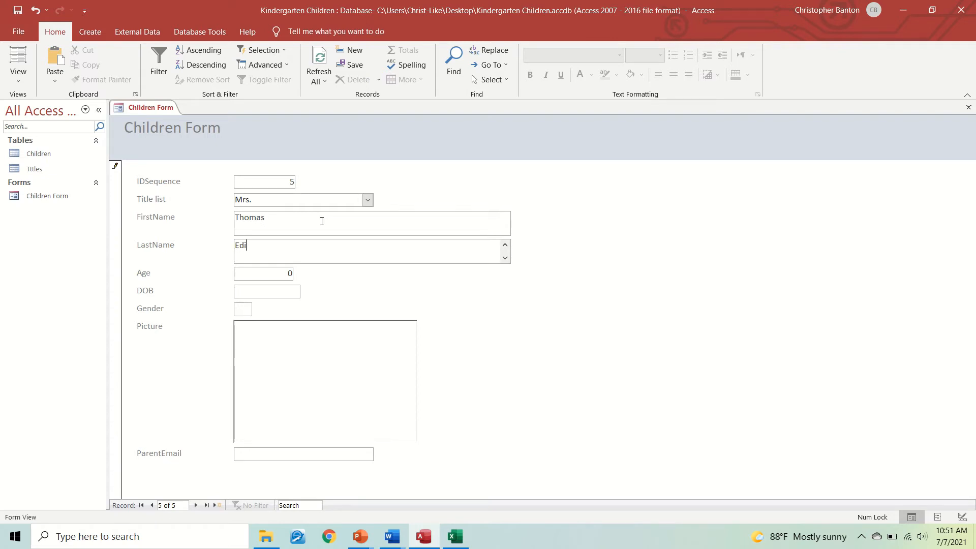
text(son)
key(Tab)
text(3)
Change the title text from Mrs to Ms
click(253, 291)
text(G)
key(BackSpace)
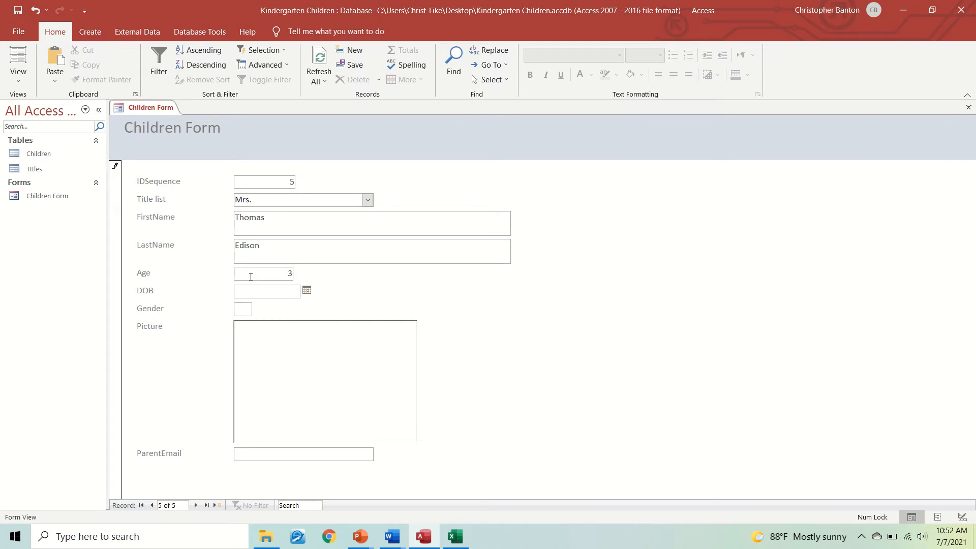
key(BackSpace)
key(BackSpace)
text(s)
Dismiss the not-in-list warnings for Ms and pick Mr as record 5's title
click(295, 293)
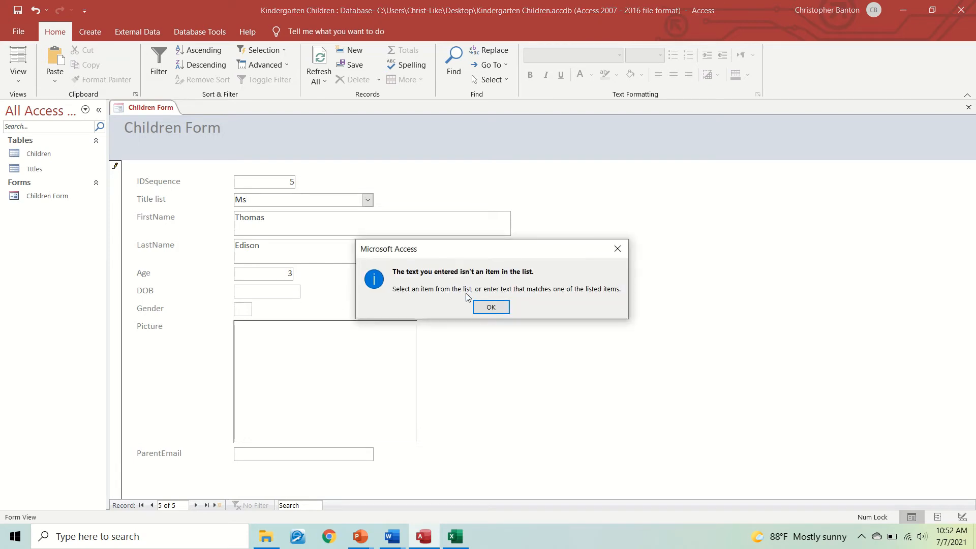
click(490, 307)
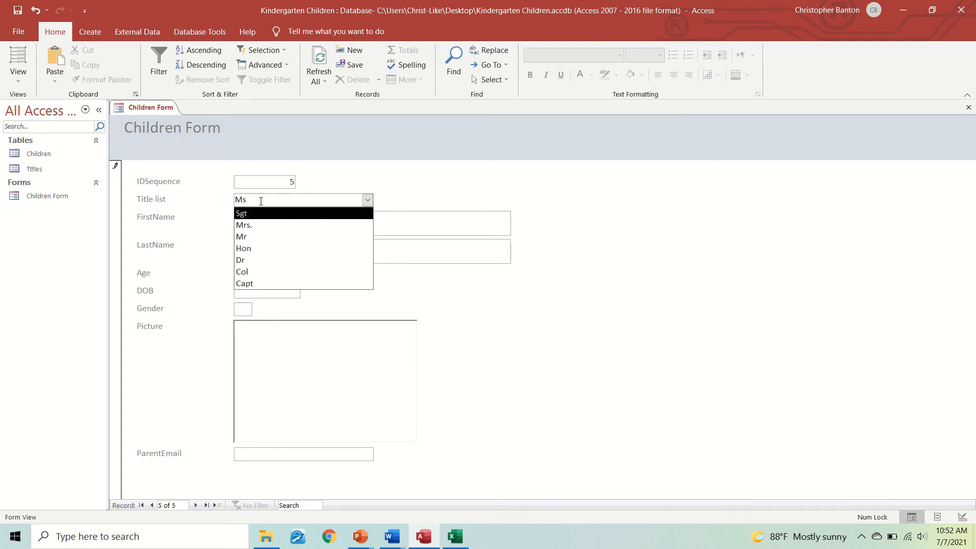
click(428, 300)
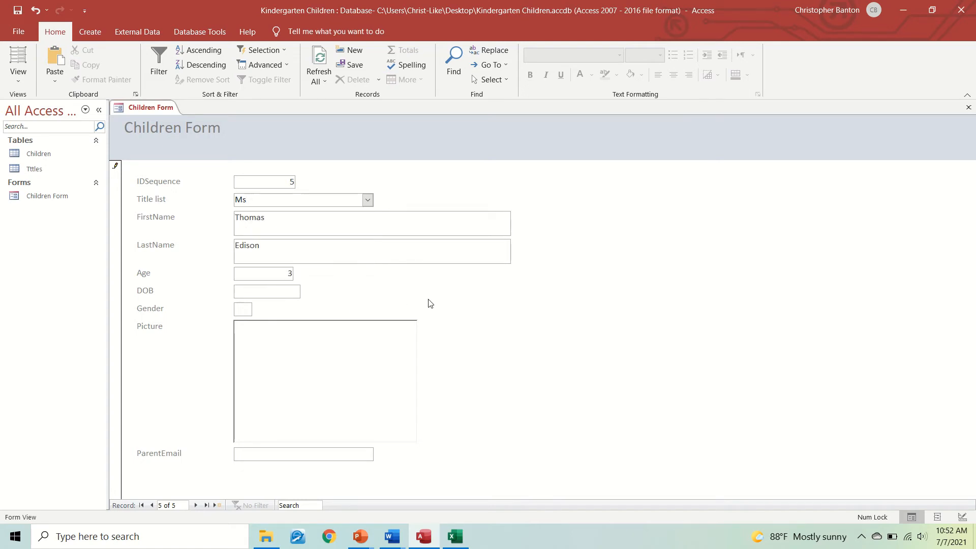
click(279, 295)
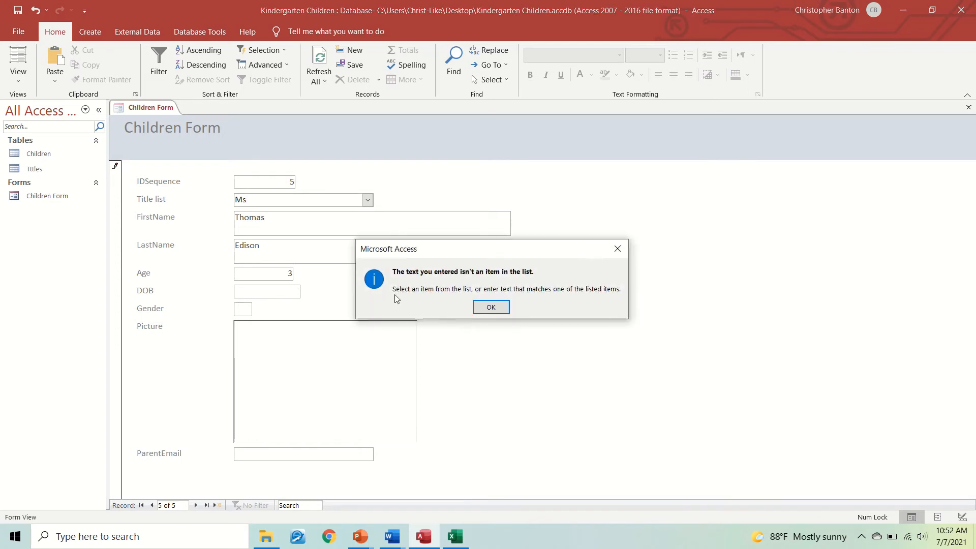
click(491, 307)
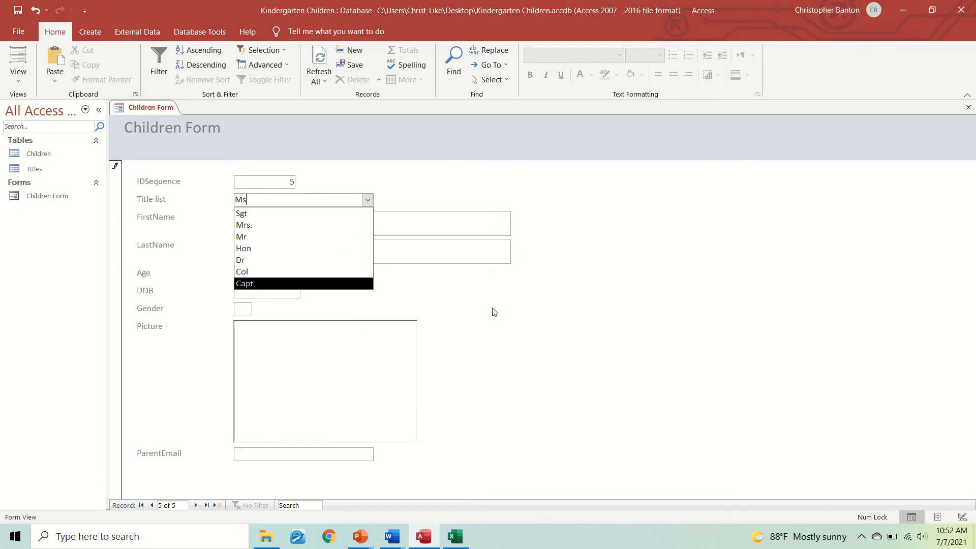
click(258, 237)
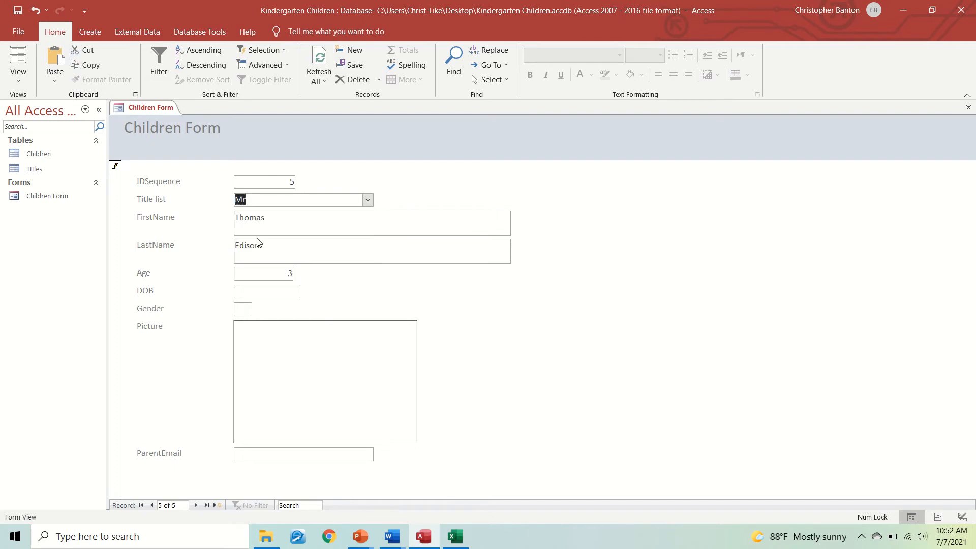
click(367, 201)
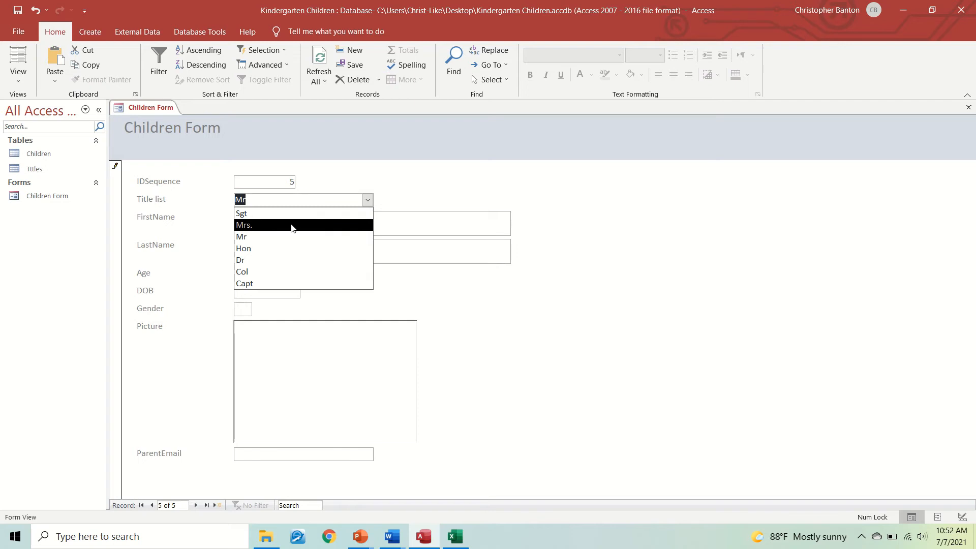
click(308, 238)
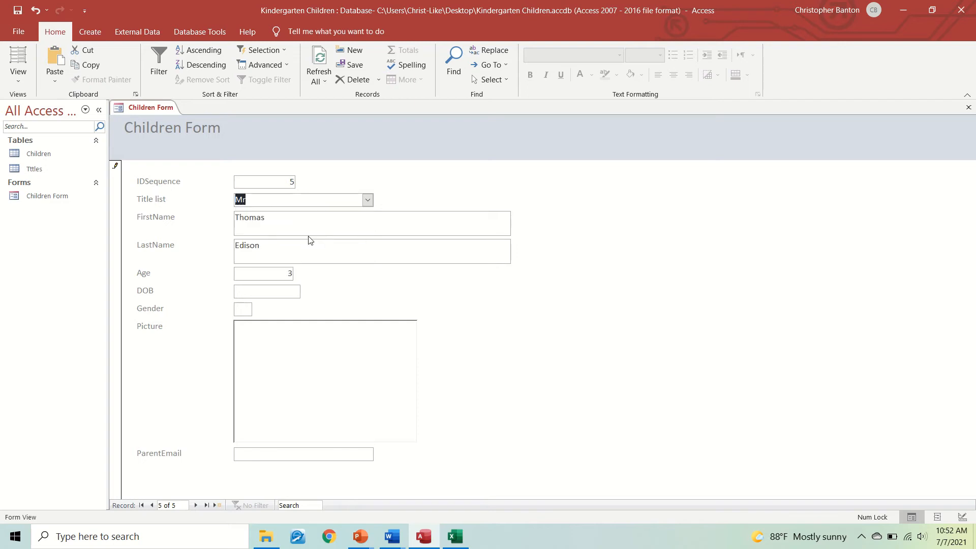
Set record 5's Gender to M and pick 7/6/2021 as its DOB from the calendar
click(242, 309)
click(239, 292)
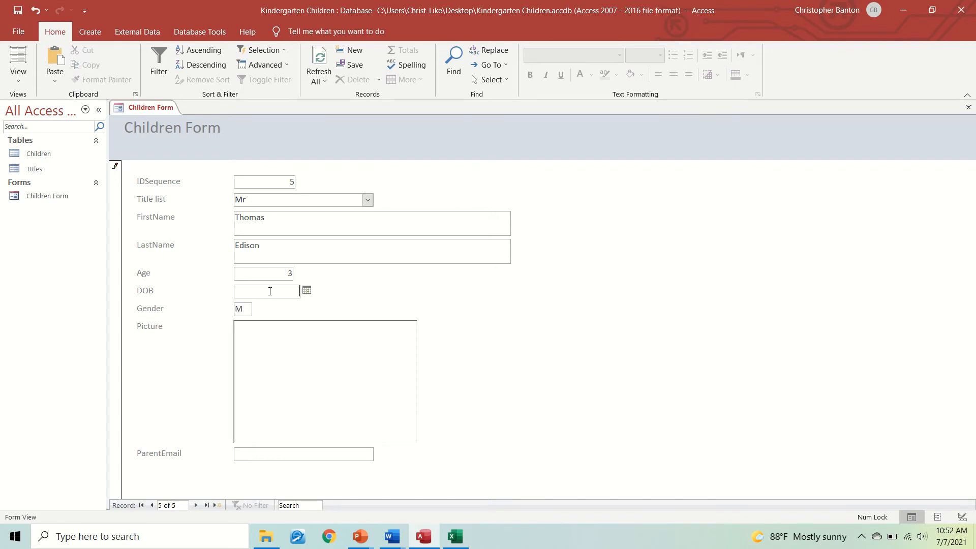
click(307, 290)
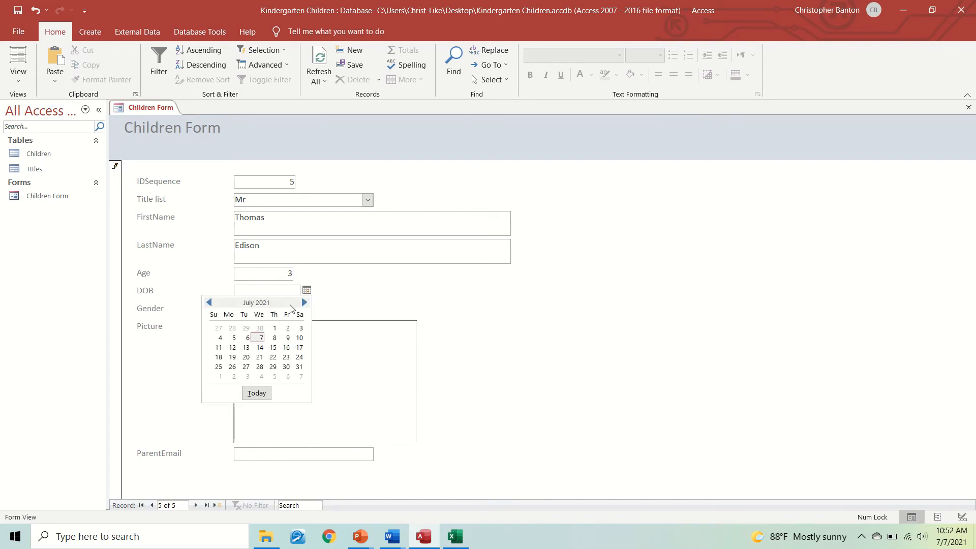
click(248, 339)
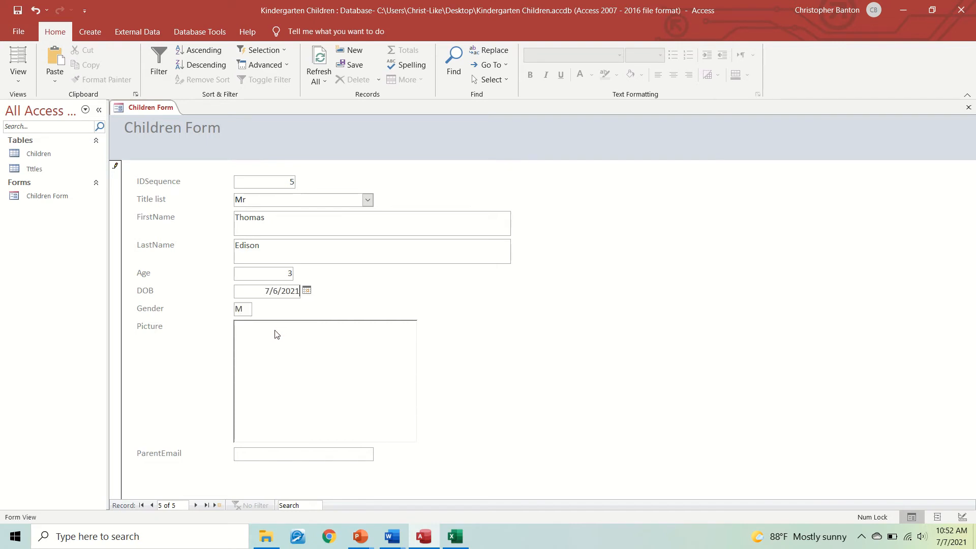
Embed Screenshot Q1f 1.png as an object from file in record 5's Picture field
right_click(288, 354)
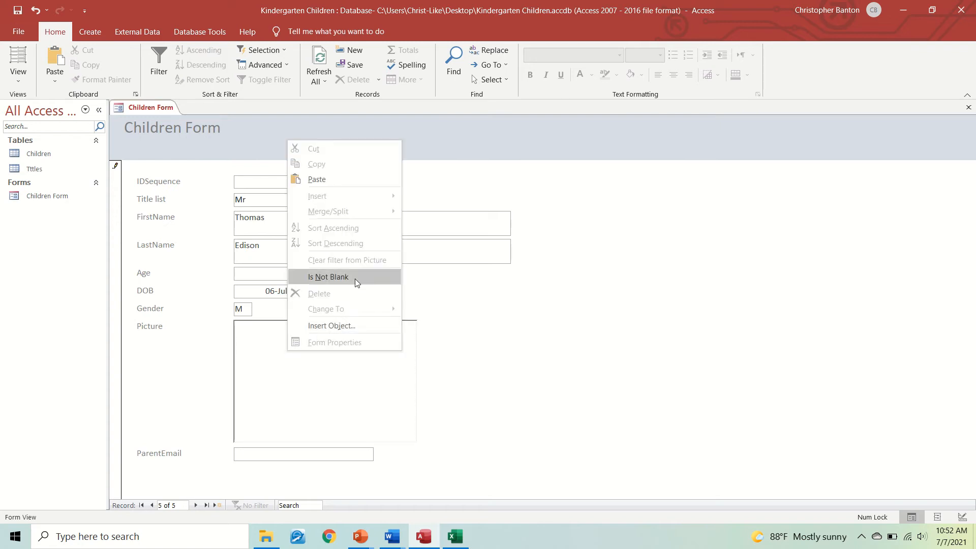
click(355, 325)
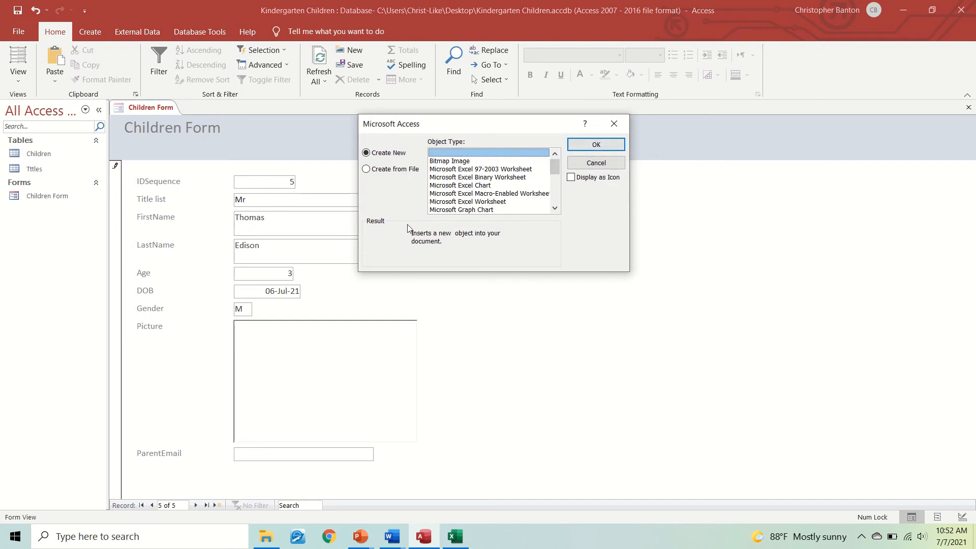
click(396, 174)
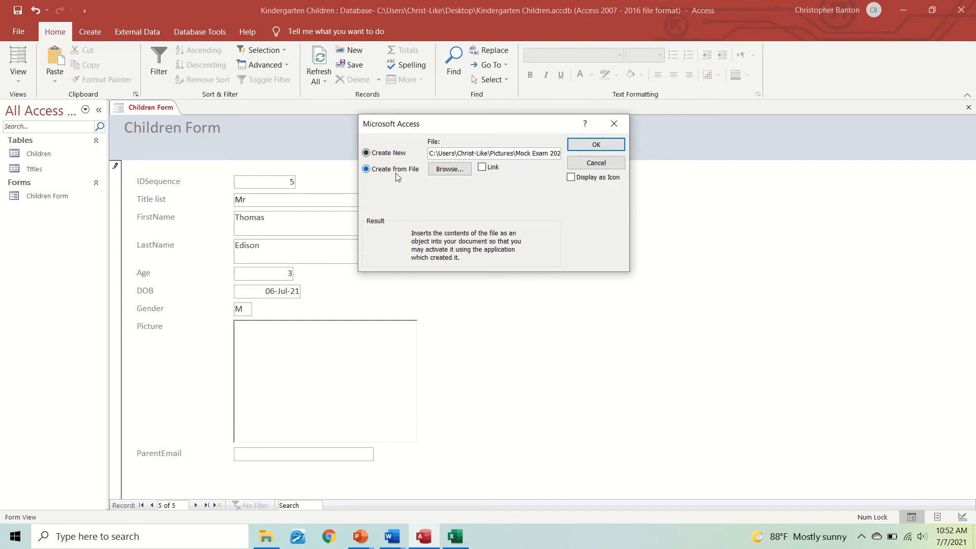
click(459, 172)
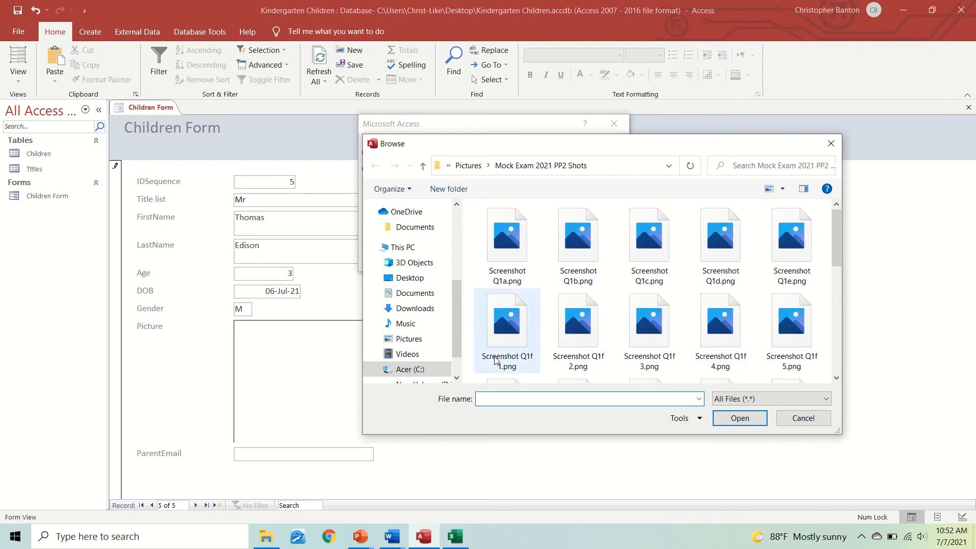
double_click(512, 314)
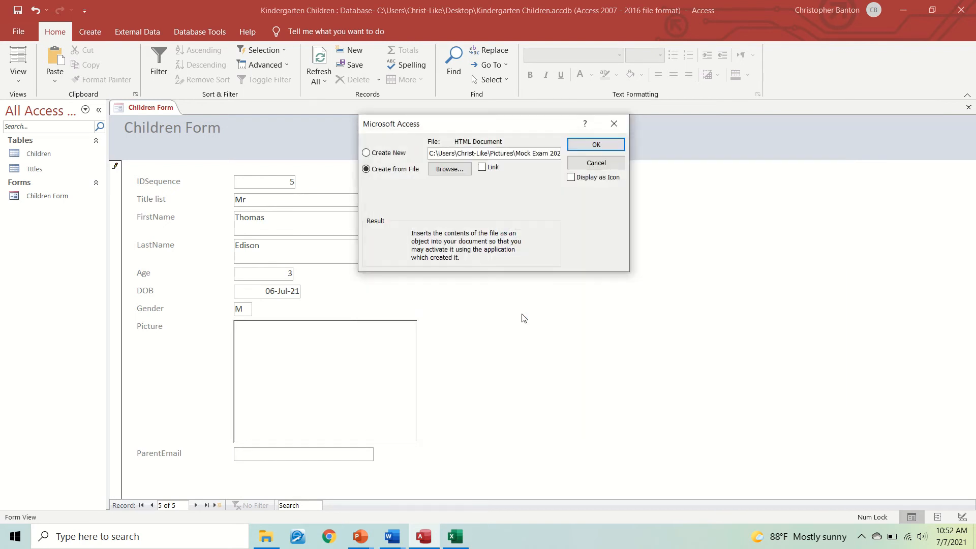
click(615, 146)
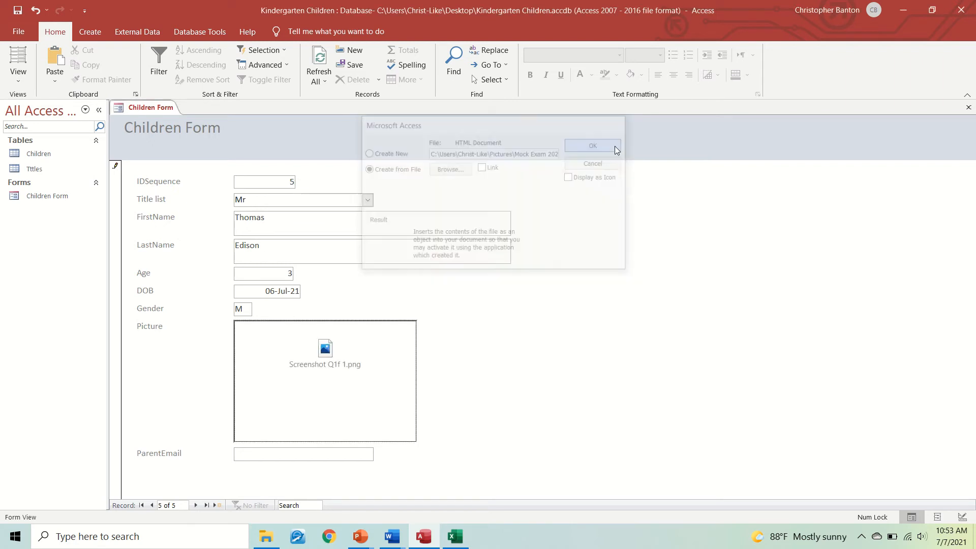
click(322, 452)
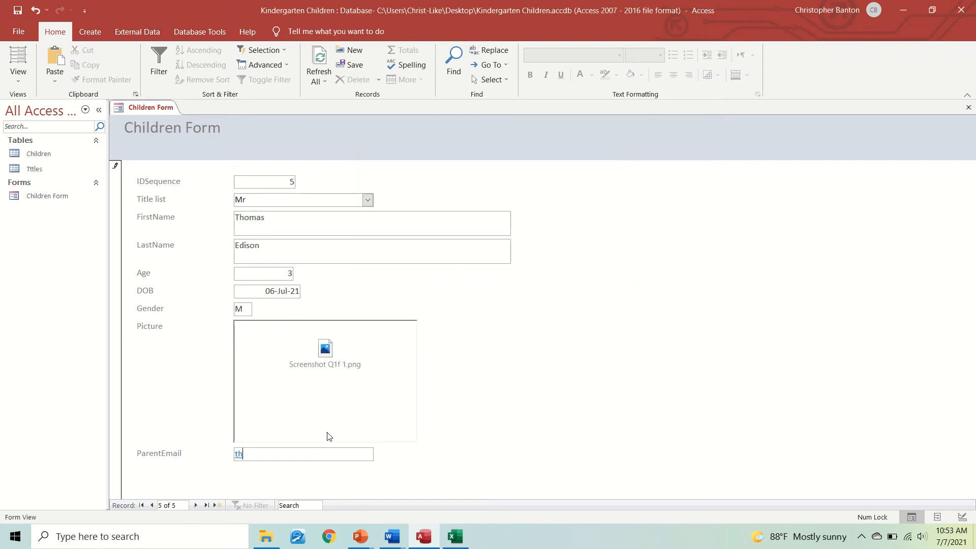
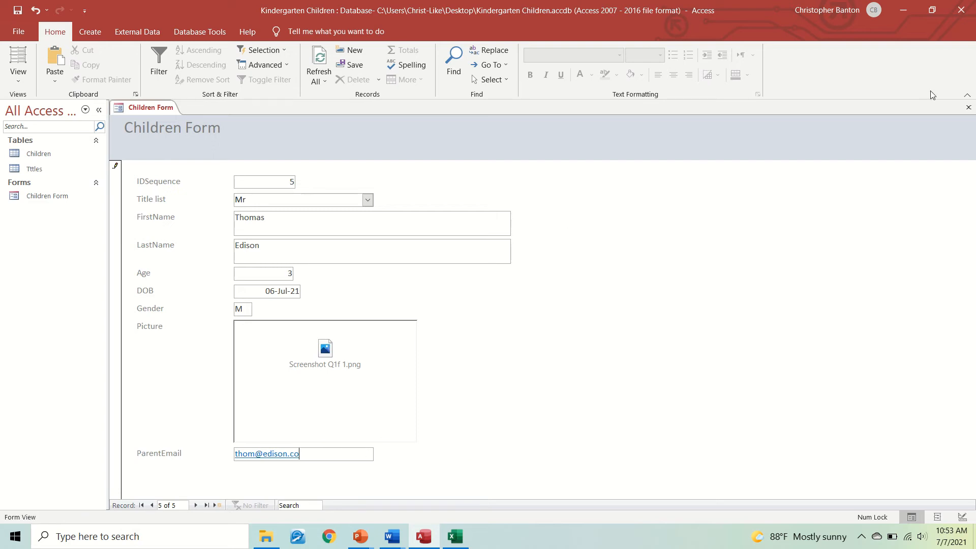
Close the Children Form and open the Children table in Datasheet View
click(969, 107)
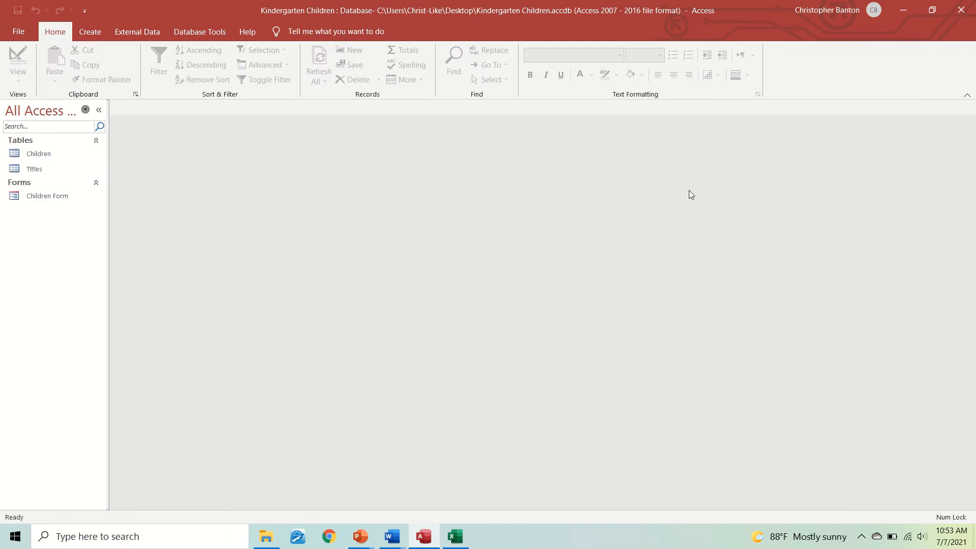
double_click(44, 155)
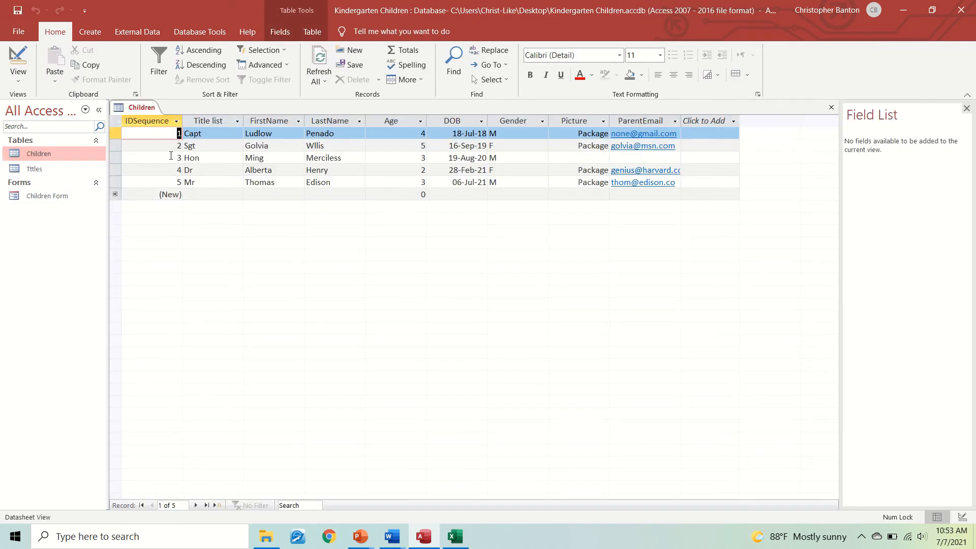
Insert a new blank Bitmap Image object into record 3's Picture cell
click(586, 163)
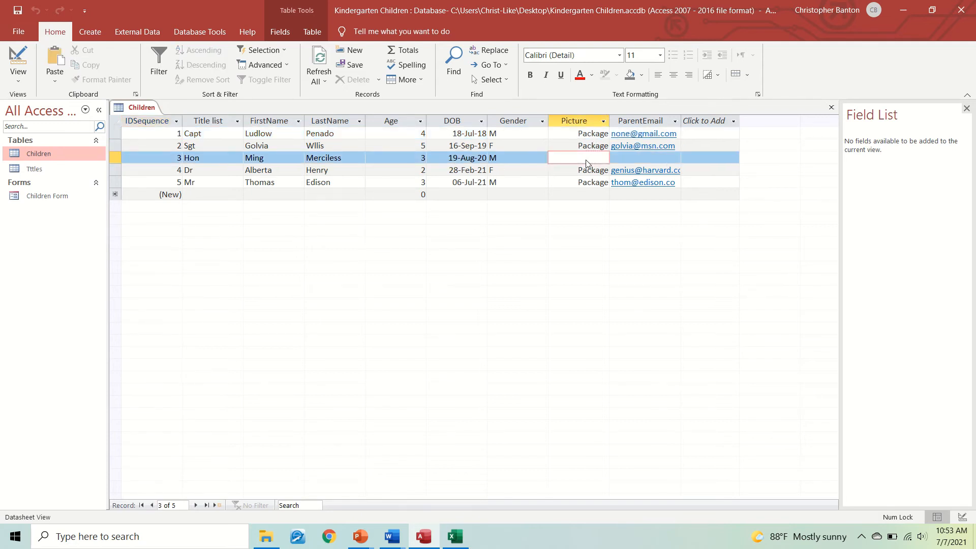
right_click(587, 162)
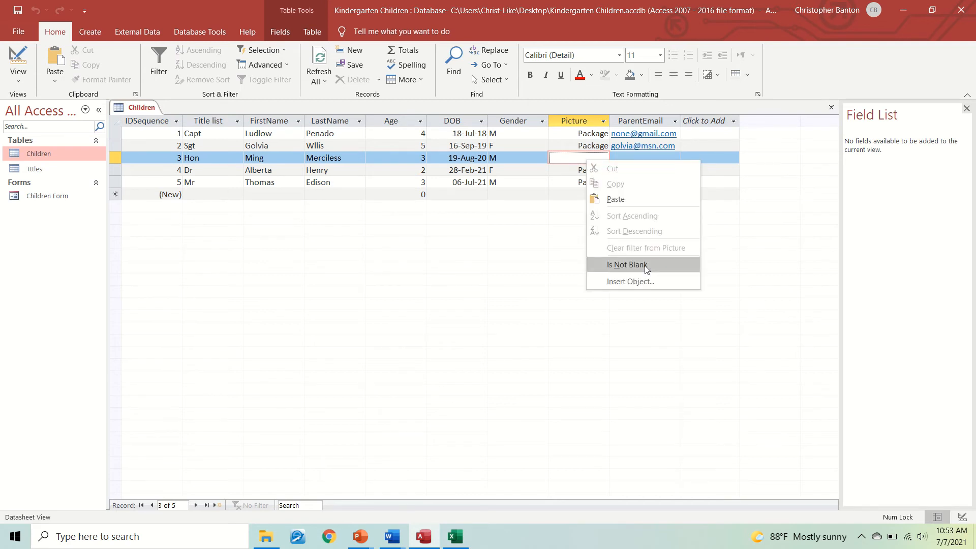
click(645, 279)
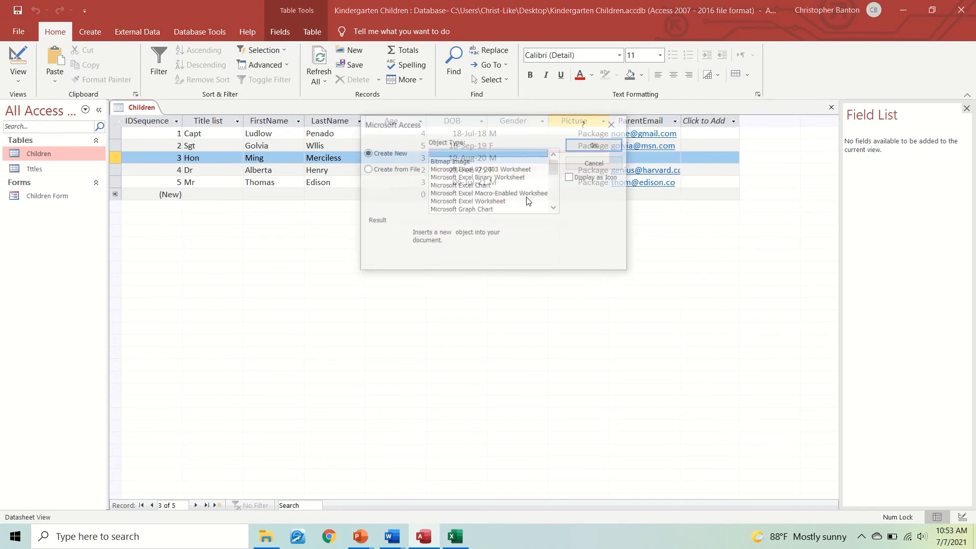
click(451, 160)
click(575, 144)
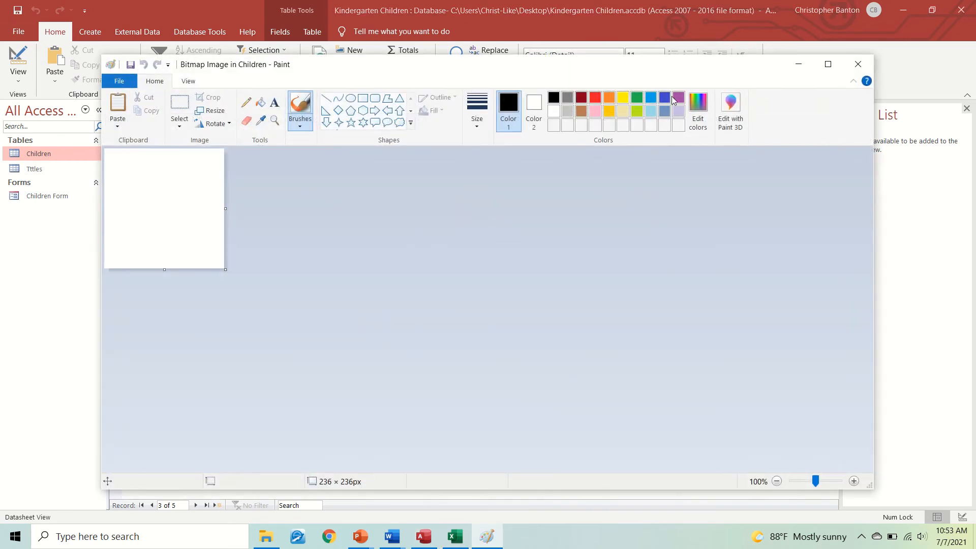
click(858, 64)
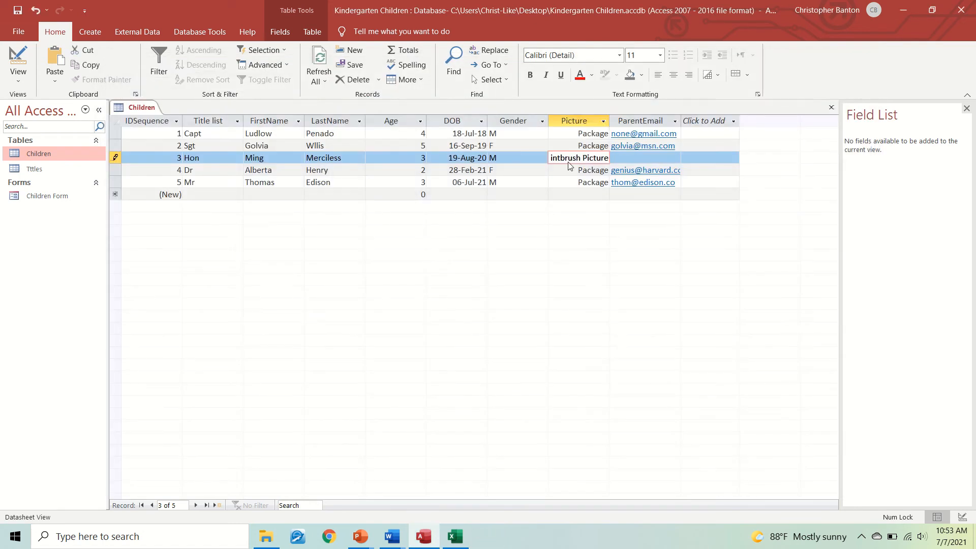
click(637, 163)
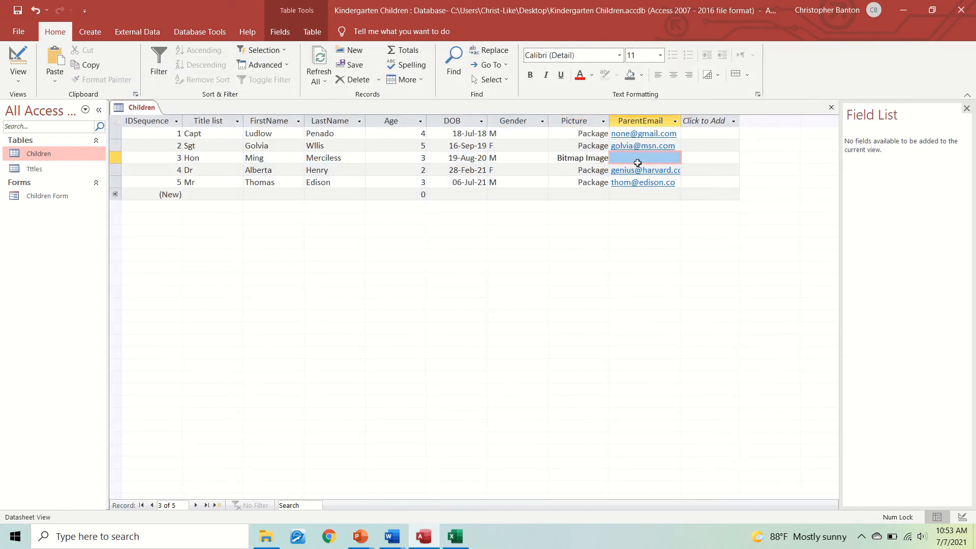
Enter record 3's parent e-mail, close the Field List, and show the External Data commands
click(638, 161)
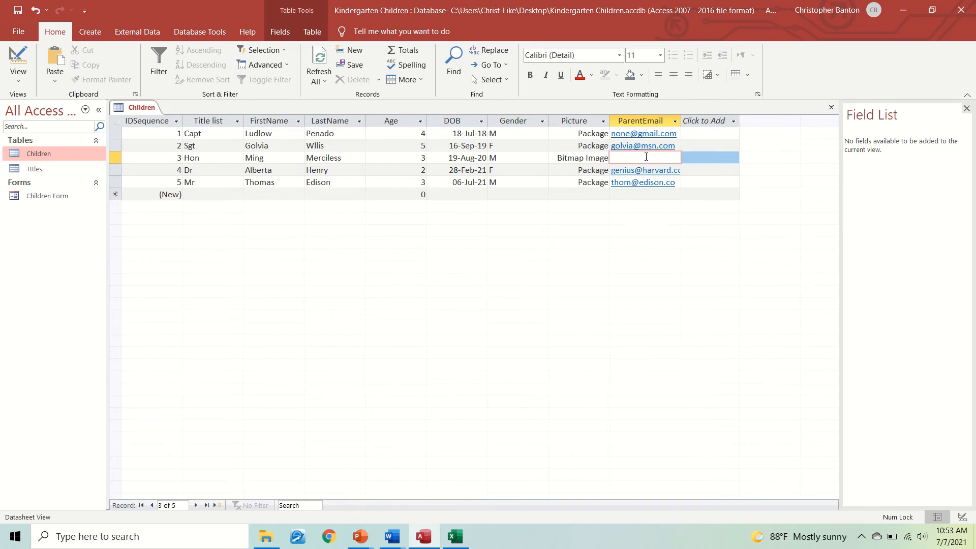
click(500, 182)
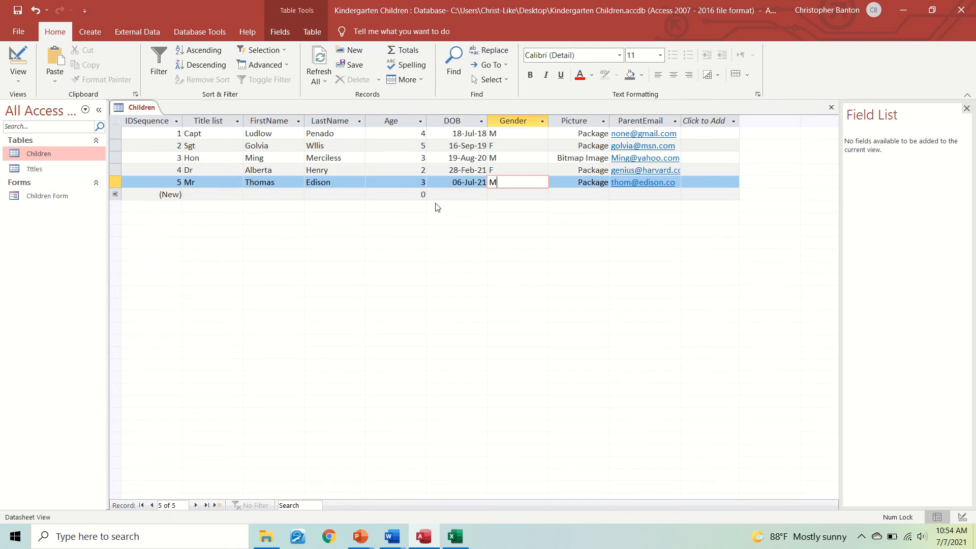
click(966, 108)
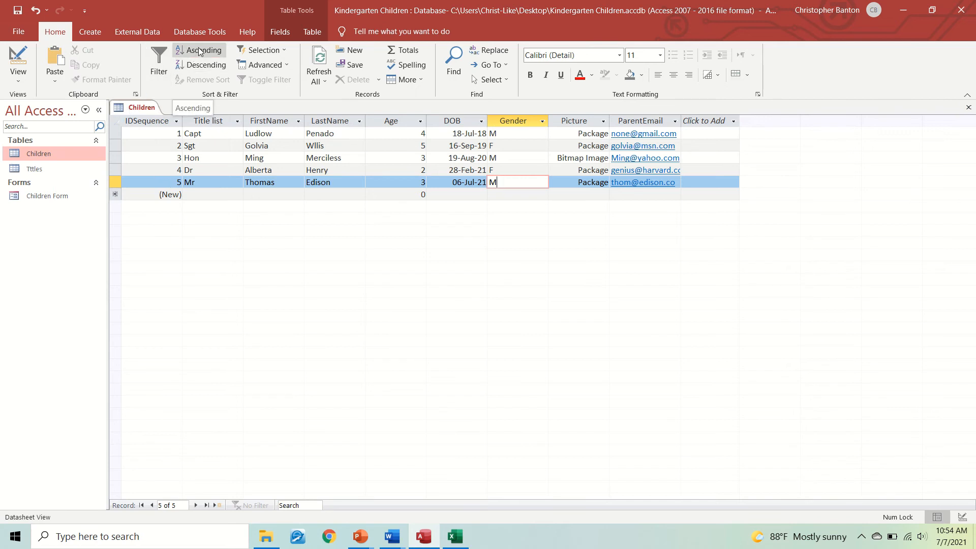
click(143, 33)
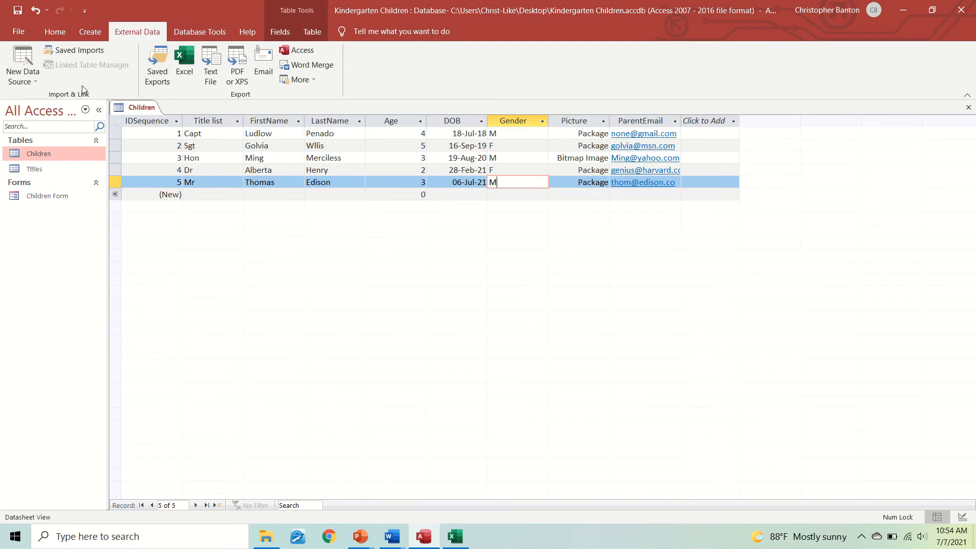
Start an Excel import and set DB Table.xlsx on the Desktop as the source file
click(28, 75)
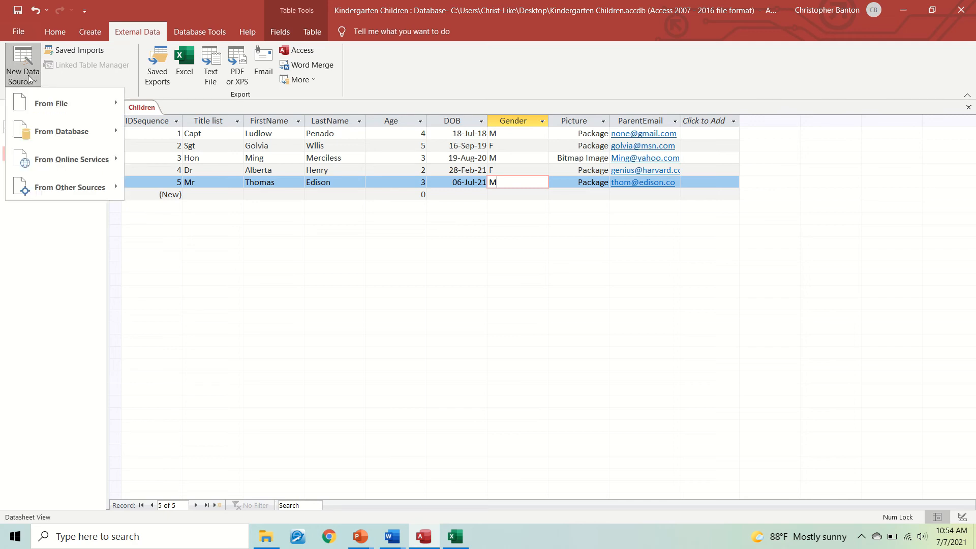
mouse_move(57, 104)
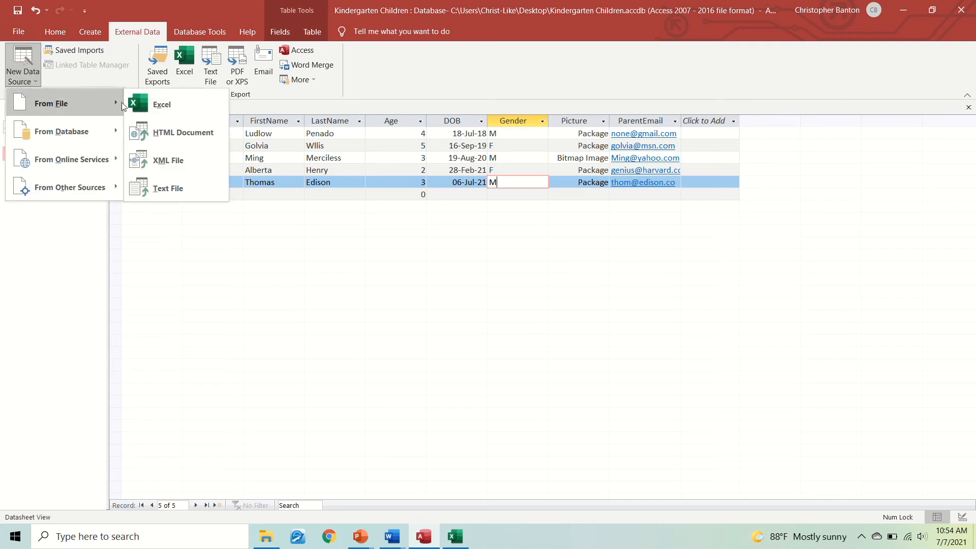
click(188, 112)
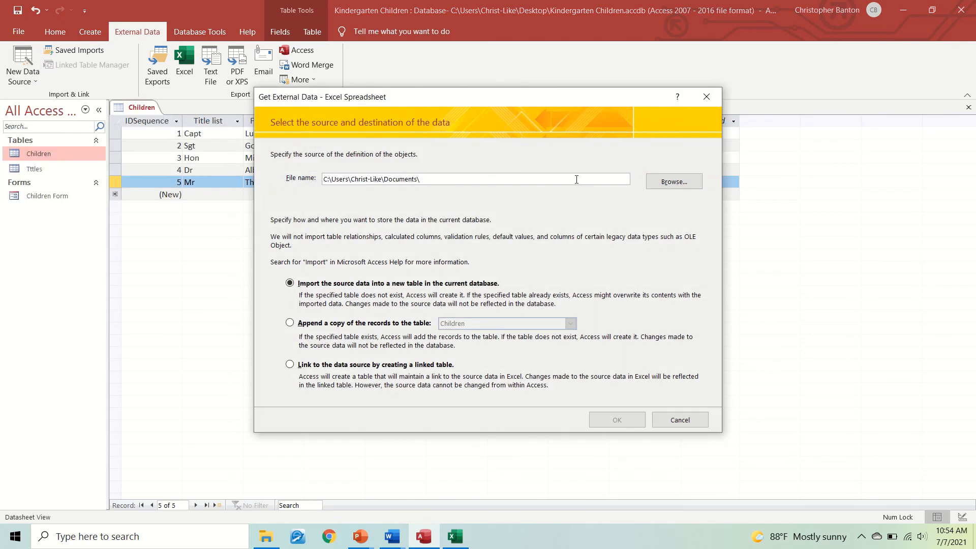
click(675, 185)
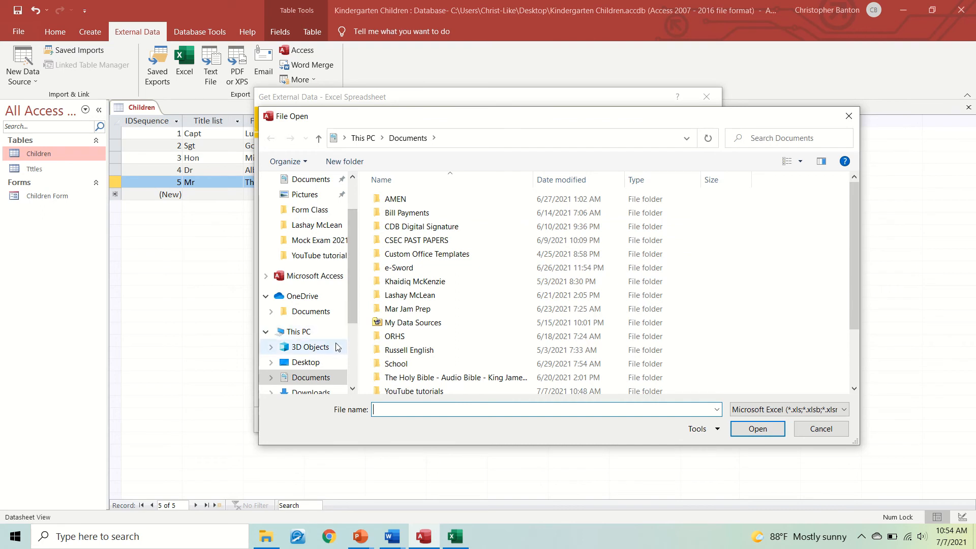
click(315, 366)
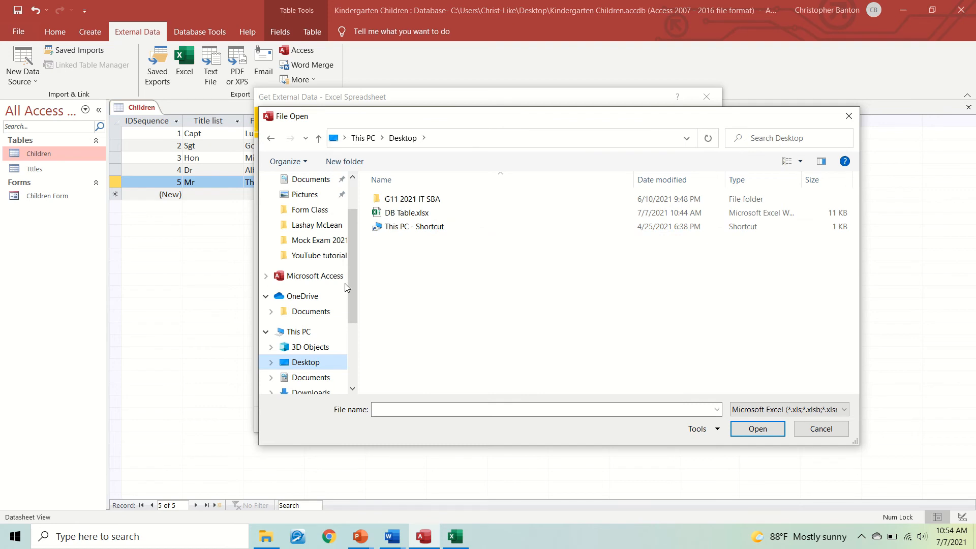
click(409, 214)
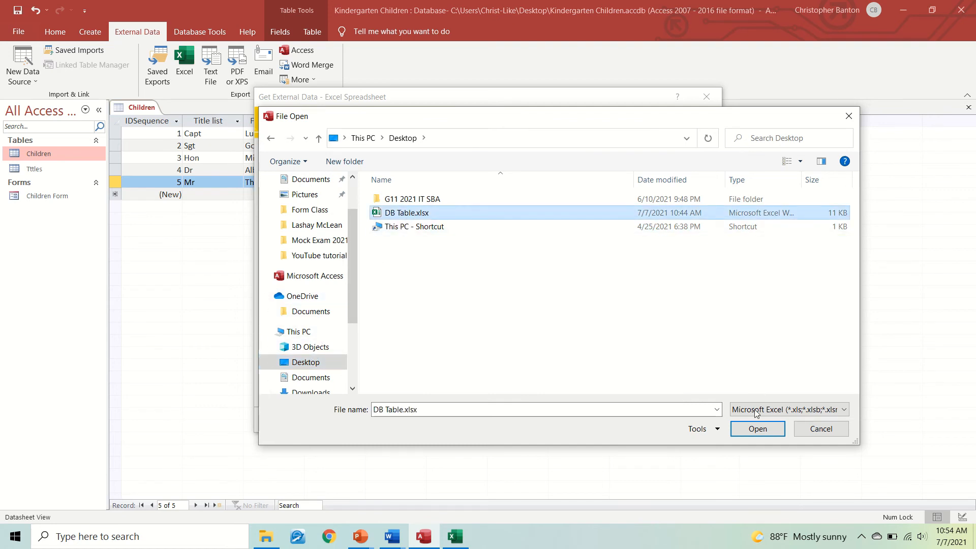
click(757, 428)
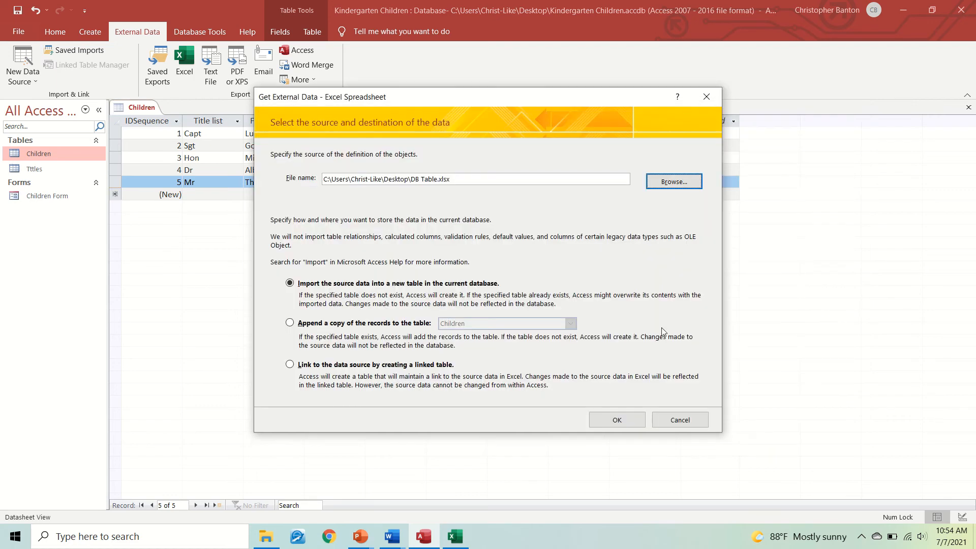
Launch the Import Spreadsheet Wizard, then switch to DB Table.xlsx in Excel
click(619, 420)
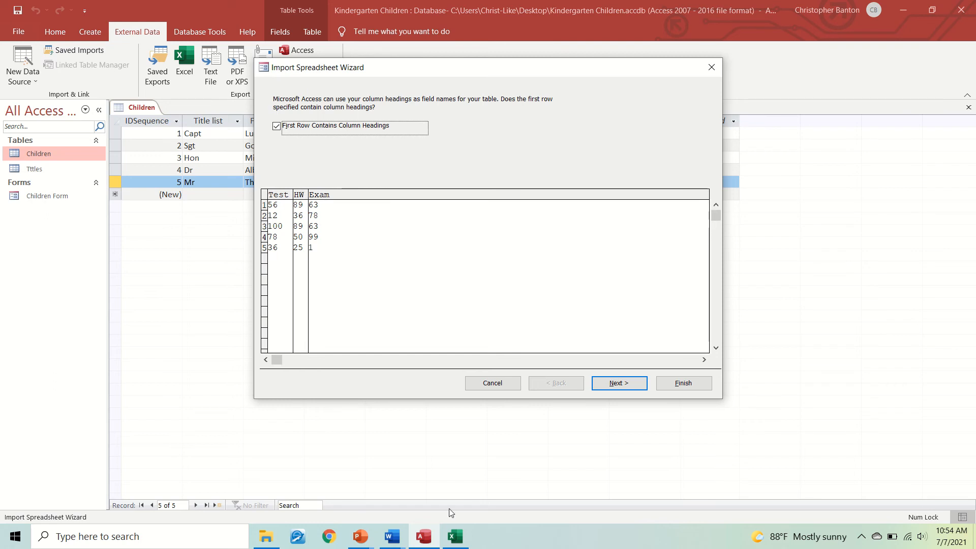
click(464, 534)
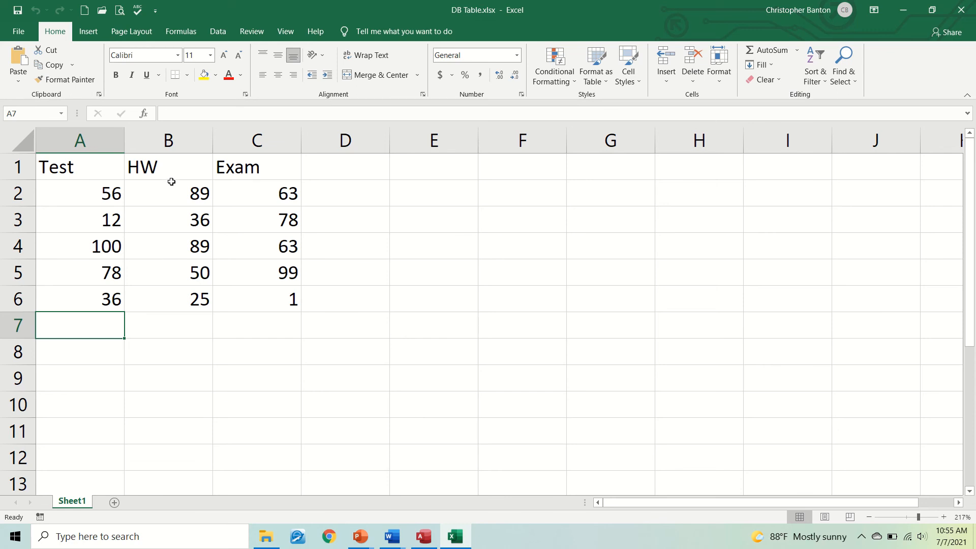
Check that row 1 of DB Table.xlsx holds the Test, HW and Exam headings
click(98, 171)
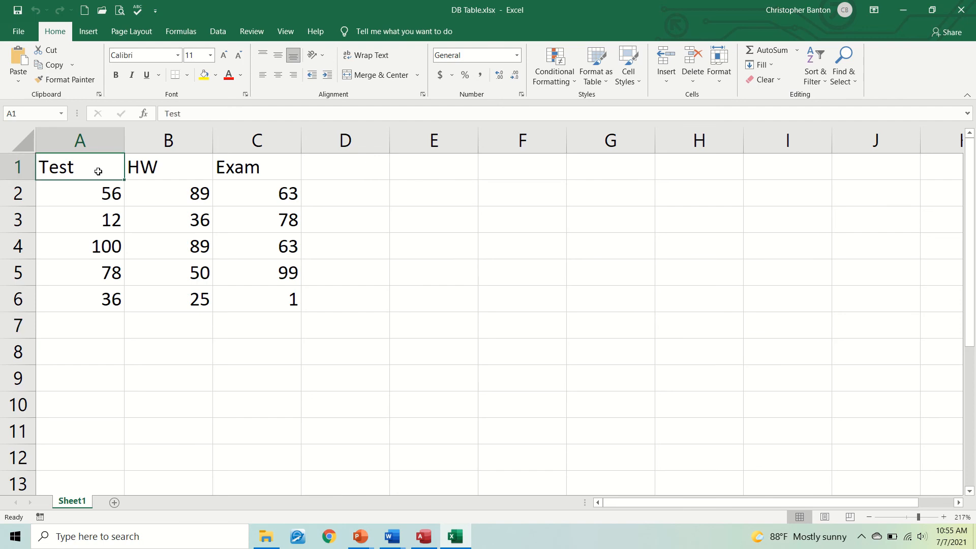
click(21, 164)
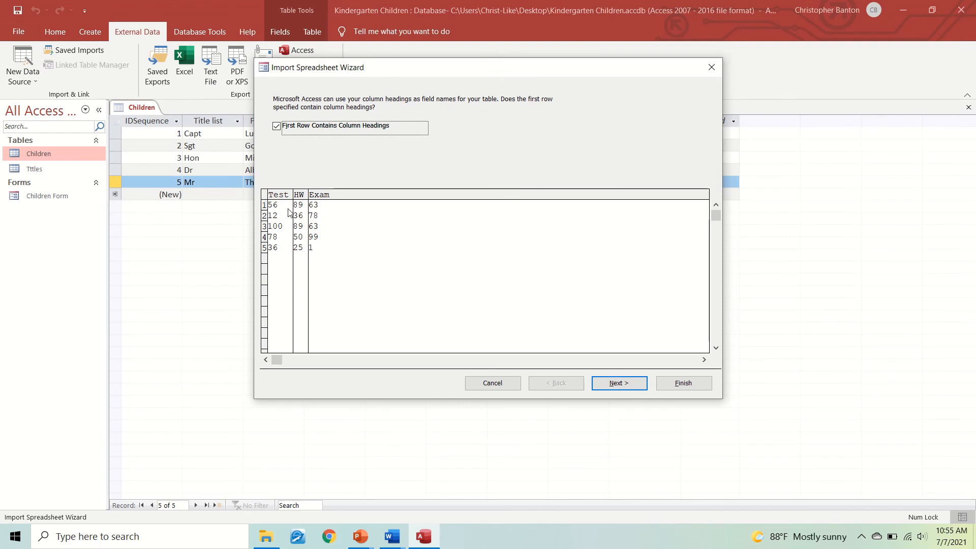
Keep the first row as column headings and import with No primary key
click(289, 120)
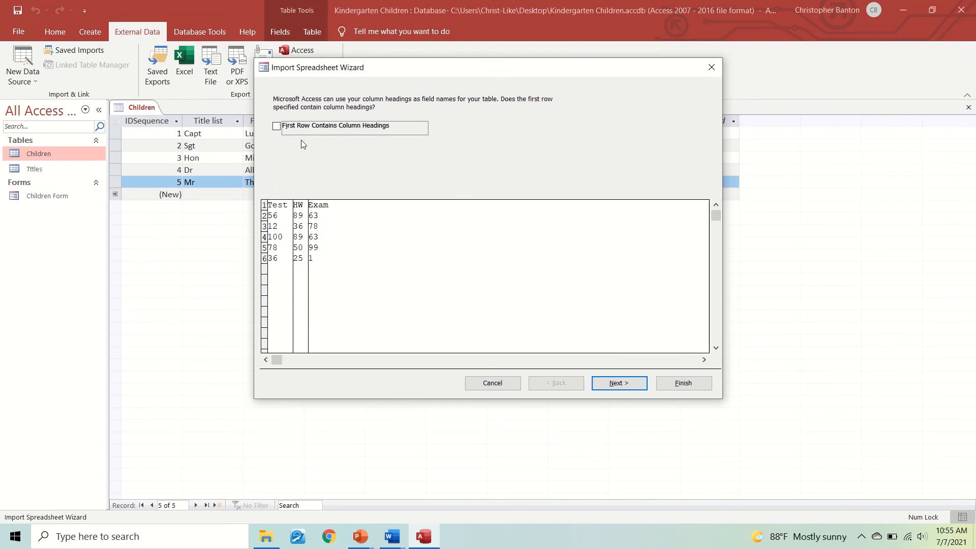
click(311, 128)
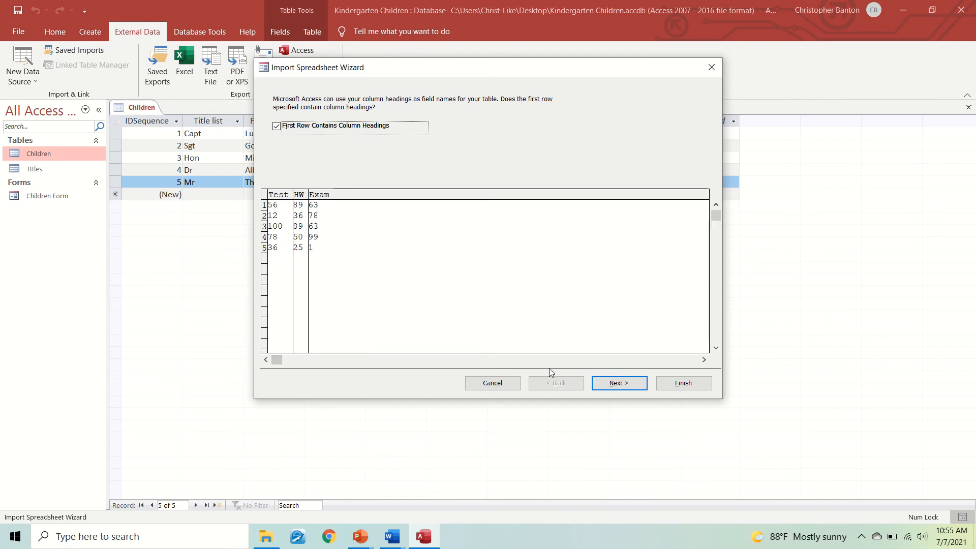
click(609, 383)
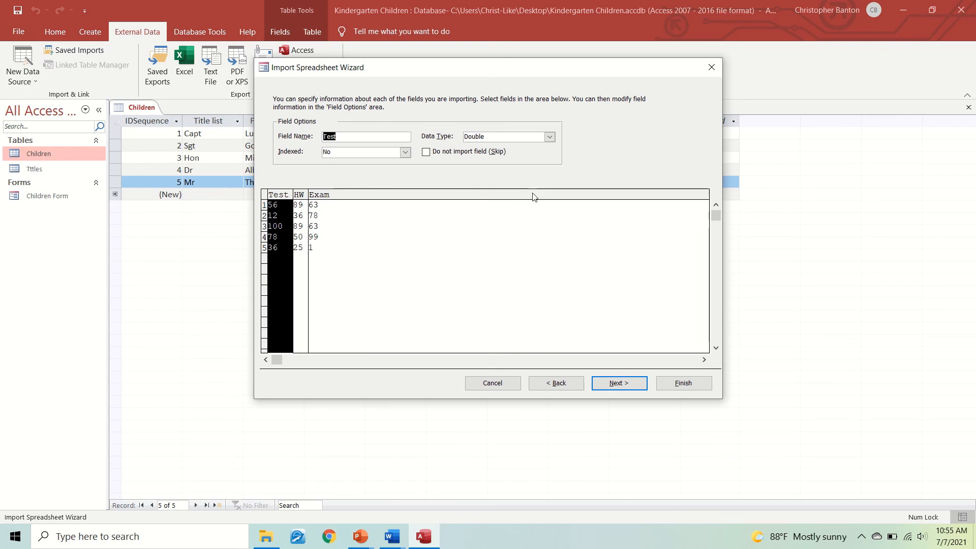
click(613, 384)
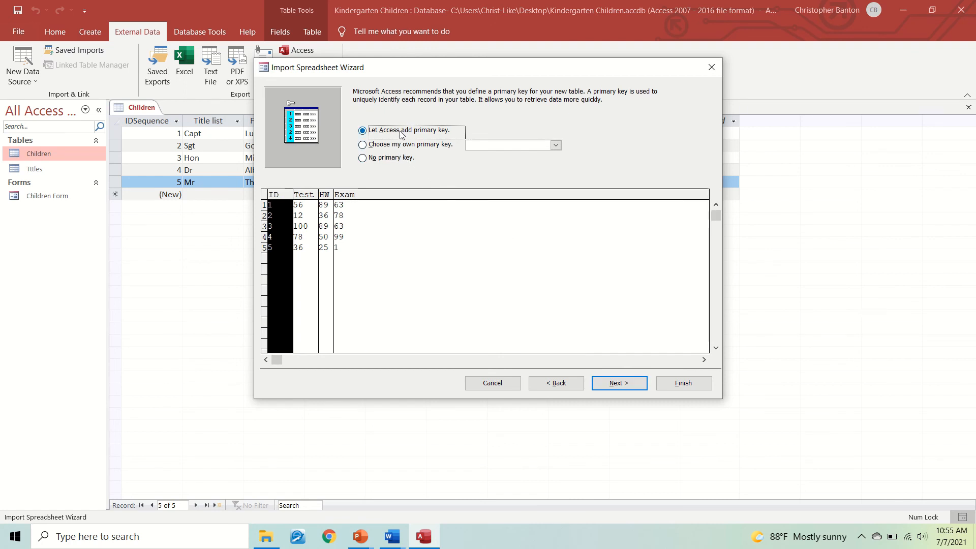
click(430, 145)
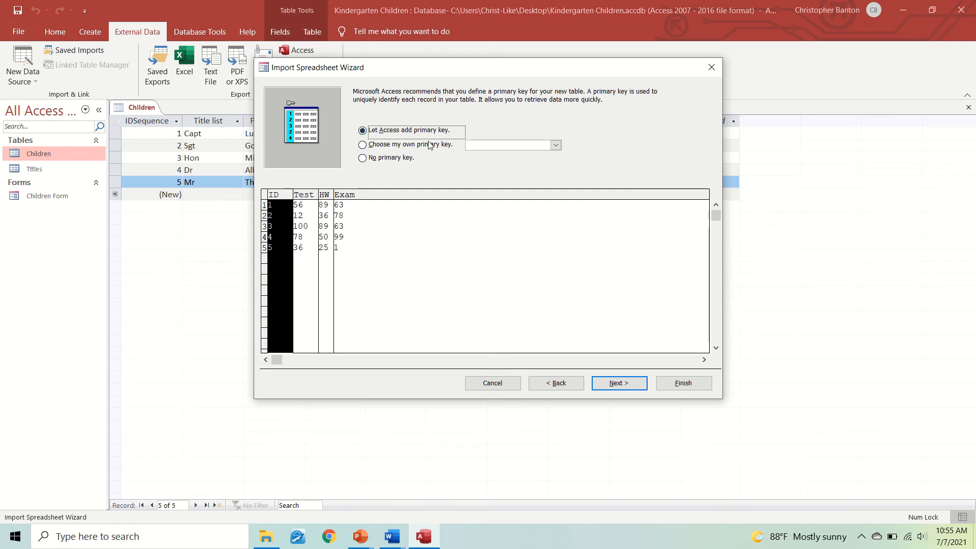
click(412, 160)
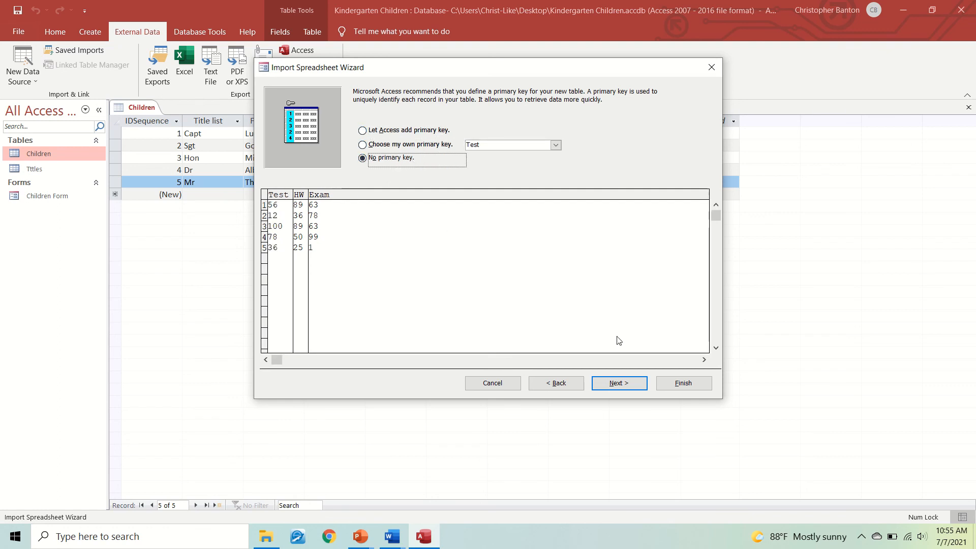
click(620, 384)
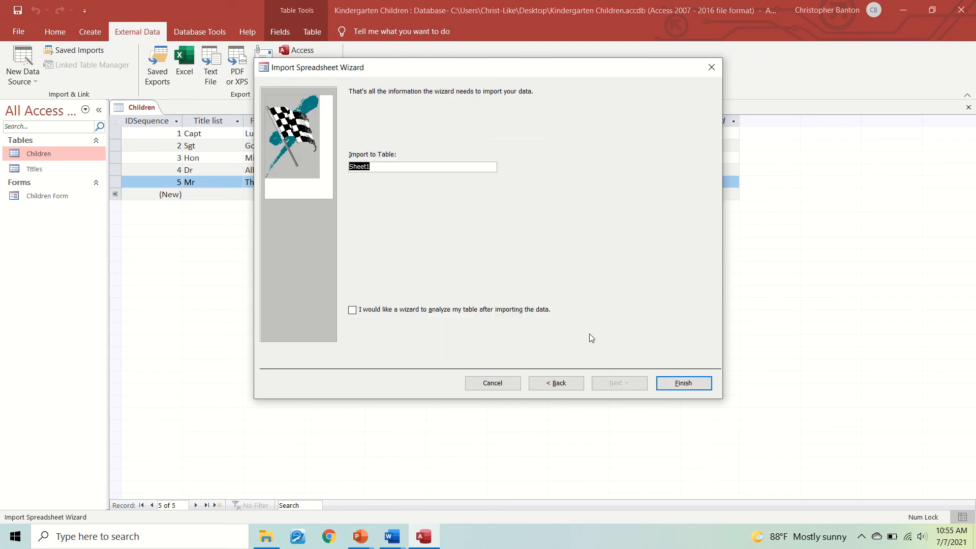
Import DB Table.xlsx as the Grades table, then open it showing Test, HW and Exam for five rows
text(Children)
key(Return)
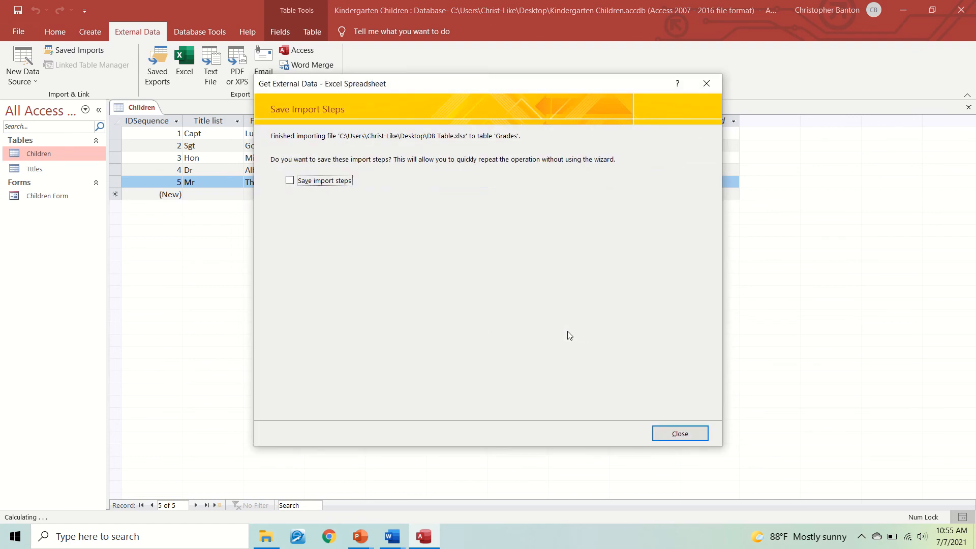
click(674, 436)
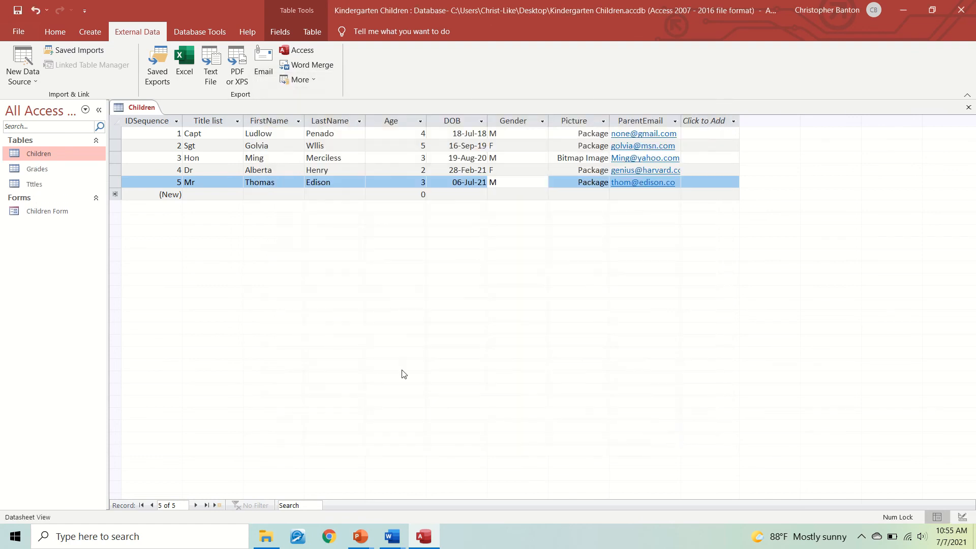
double_click(19, 173)
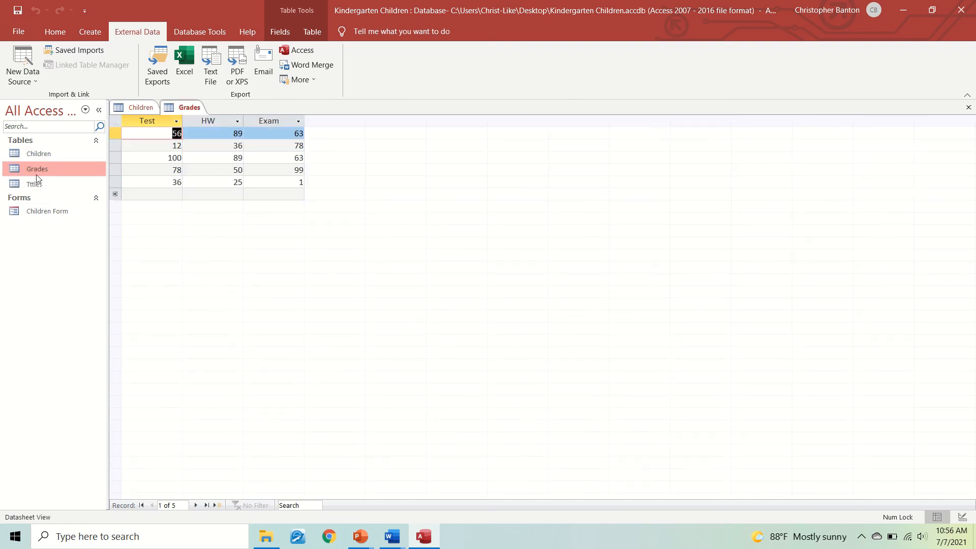